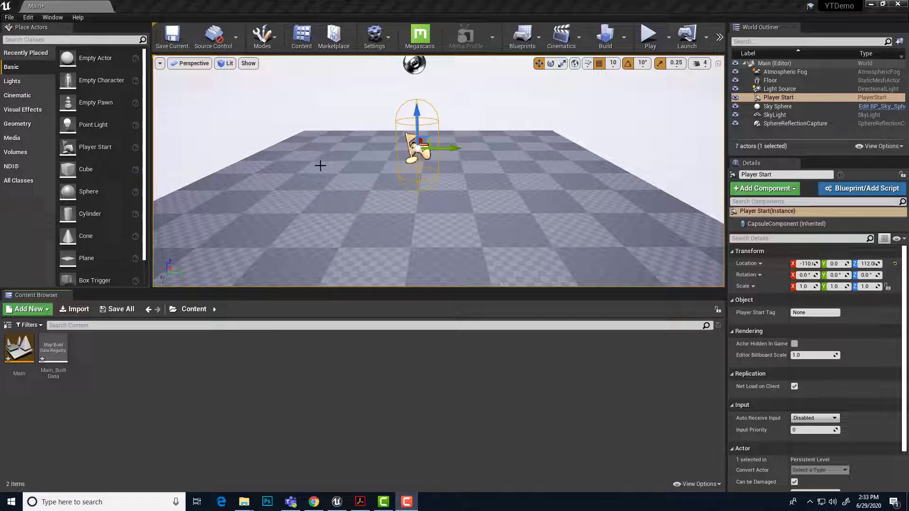
Select the Floor and list the NDI placeable actors: NDI Broadcast Actor and NDI Receive Actor
{"action": "left_click", "coordinate": [312, 189]}
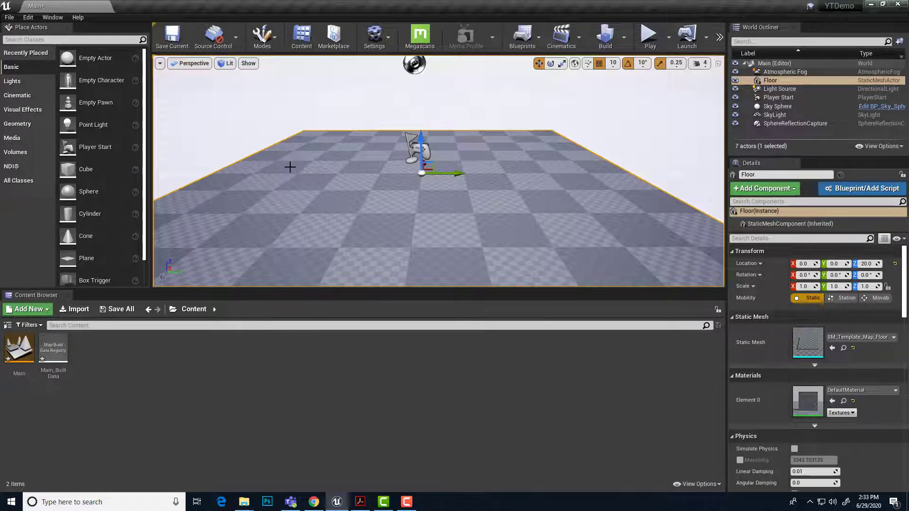
{"action": "left_click", "coordinate": [14, 166]}
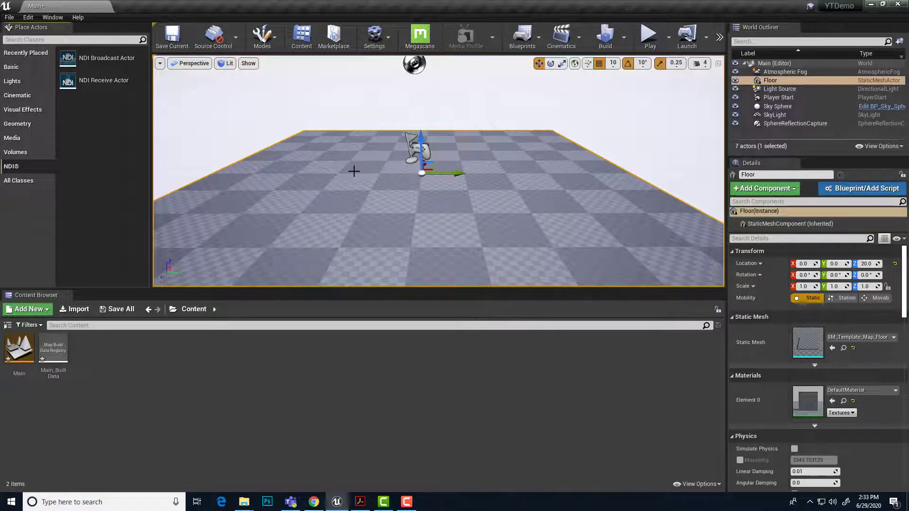
Launch NDI Studio Monitor from the Windows Start search
{"action": "key", "text": "super"}
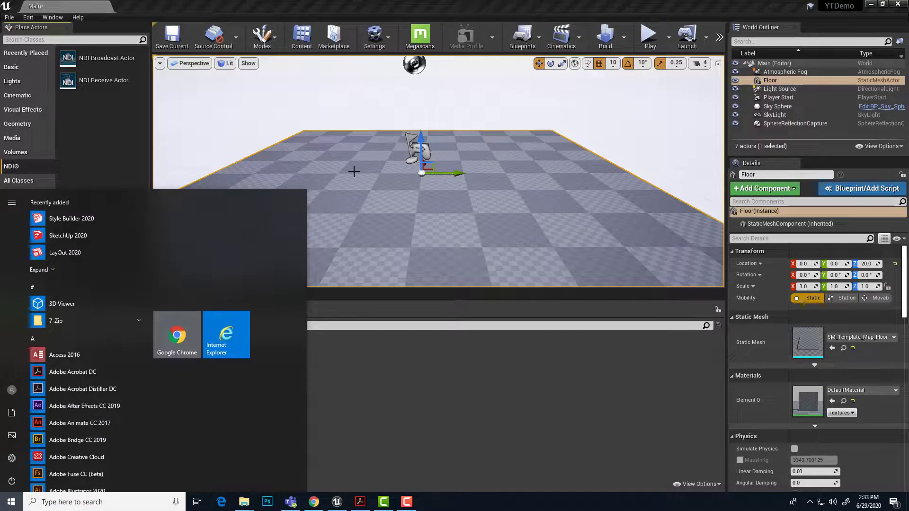
{"action": "type", "text": "St"}
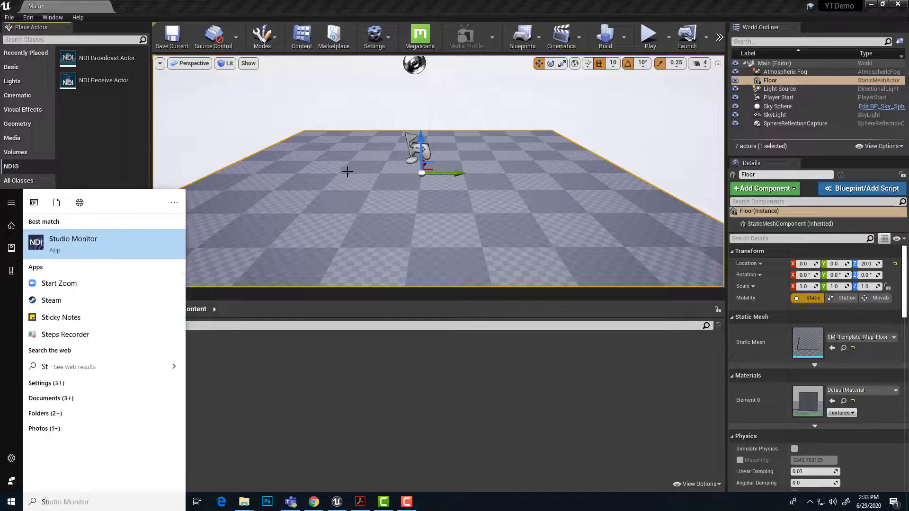
{"action": "left_click", "coordinate": [79, 245]}
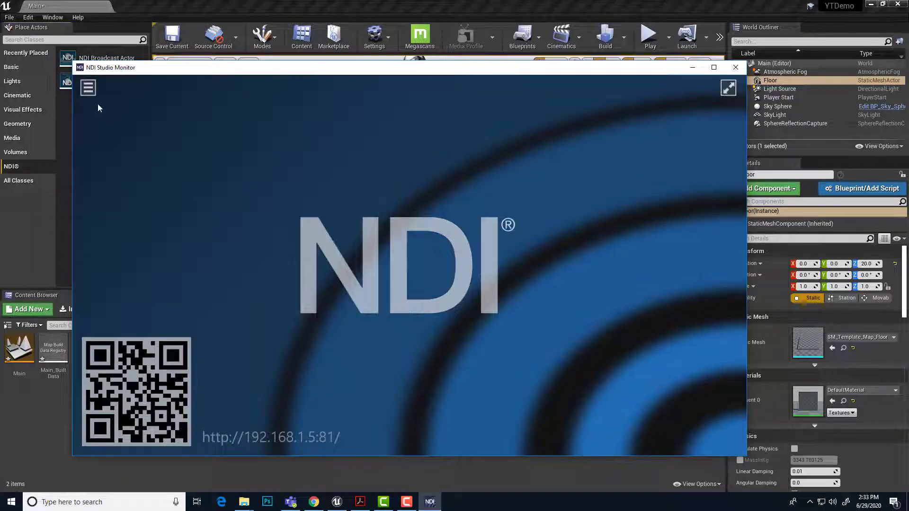
Tune the monitor to the BURNERPHONE > Display source
{"action": "left_click", "coordinate": [90, 88]}
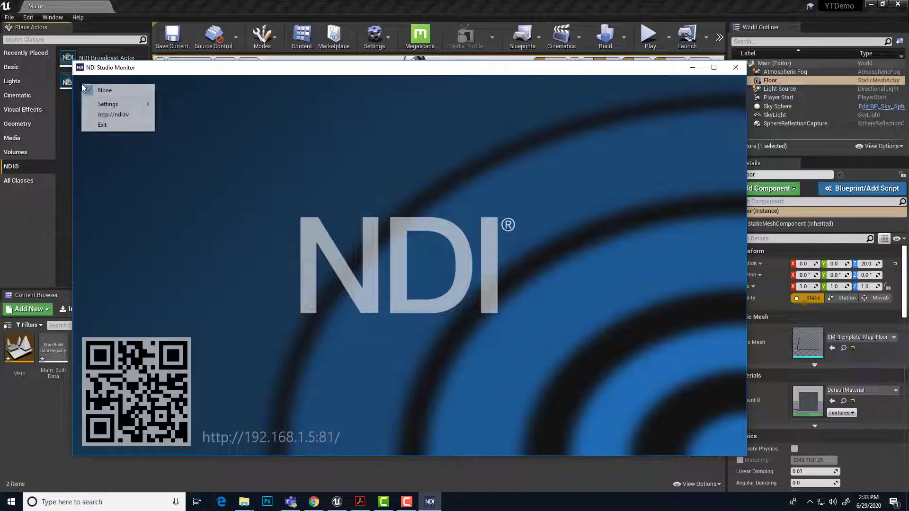
{"action": "left_click", "coordinate": [88, 88]}
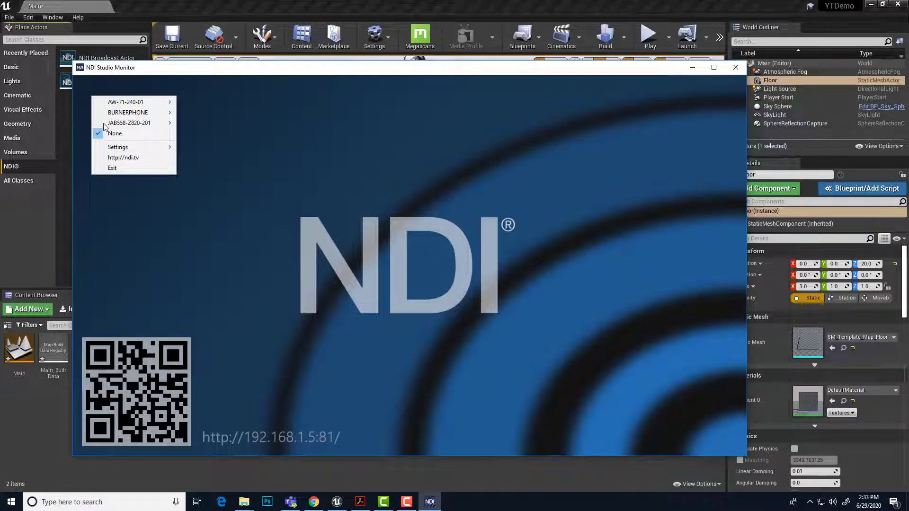
{"action": "mouse_move", "coordinate": [120, 117]}
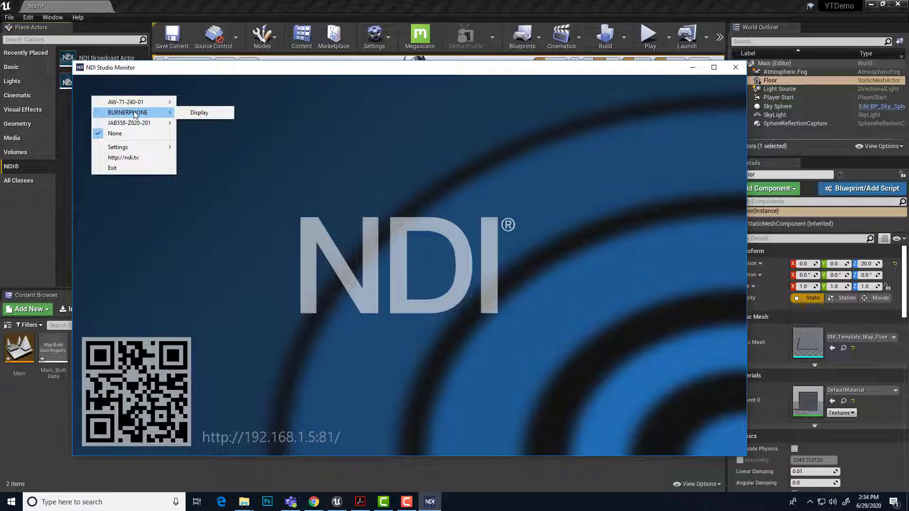
{"action": "left_click", "coordinate": [199, 113]}
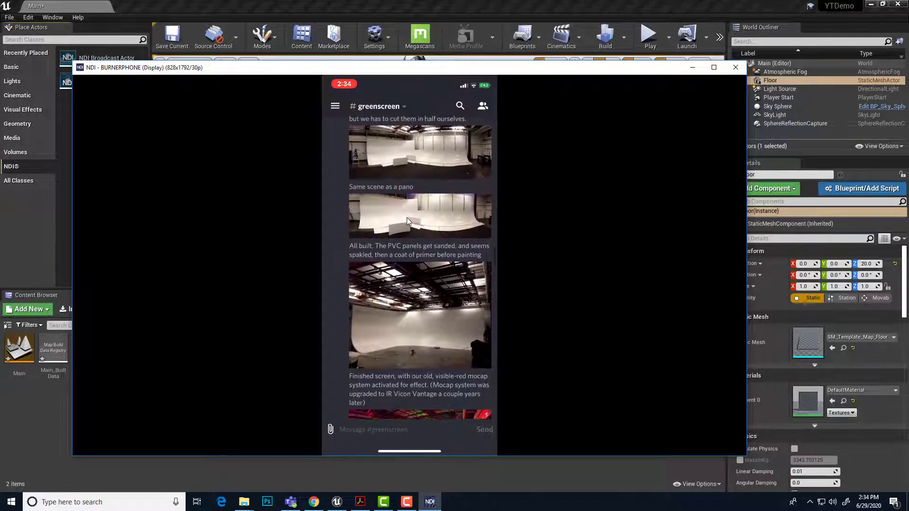
Watch the live BURNERPHONE phone feed, then close NDI Studio Monitor
{"action": "mouse_move", "coordinate": [237, 177]}
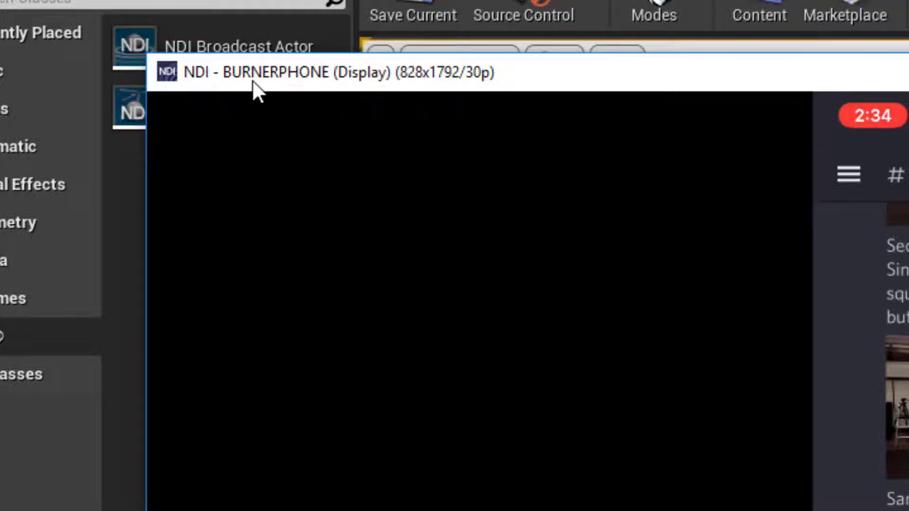
{"action": "mouse_move", "coordinate": [306, 95]}
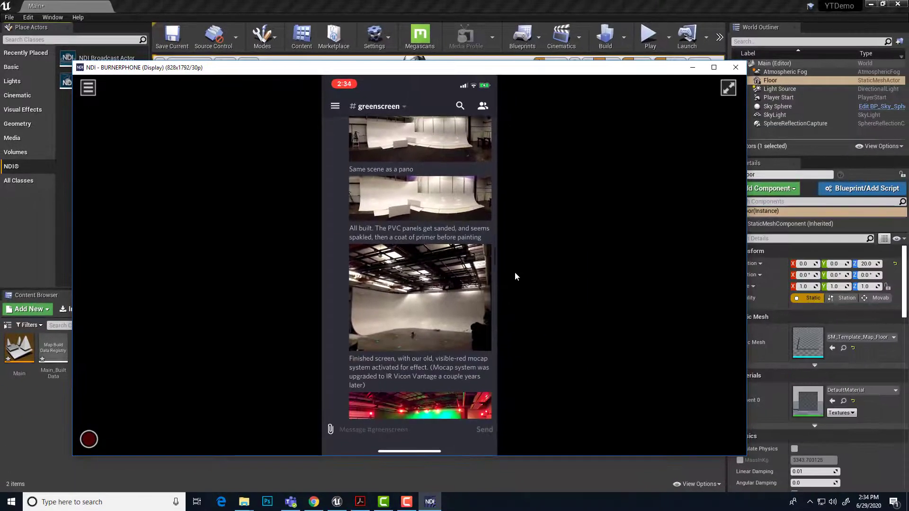
{"action": "left_click", "coordinate": [735, 67]}
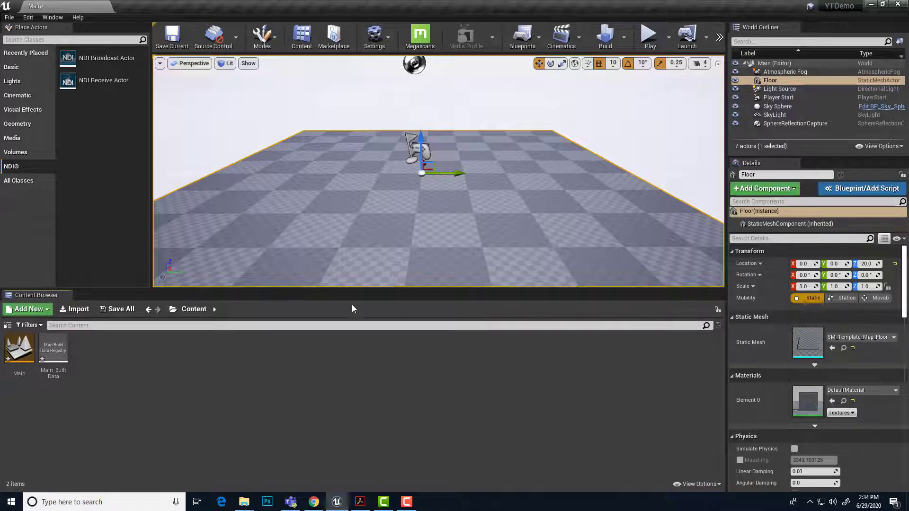
Add a new Content Browser folder named NDIReceiver01 and open it
{"action": "right_click", "coordinate": [146, 382]}
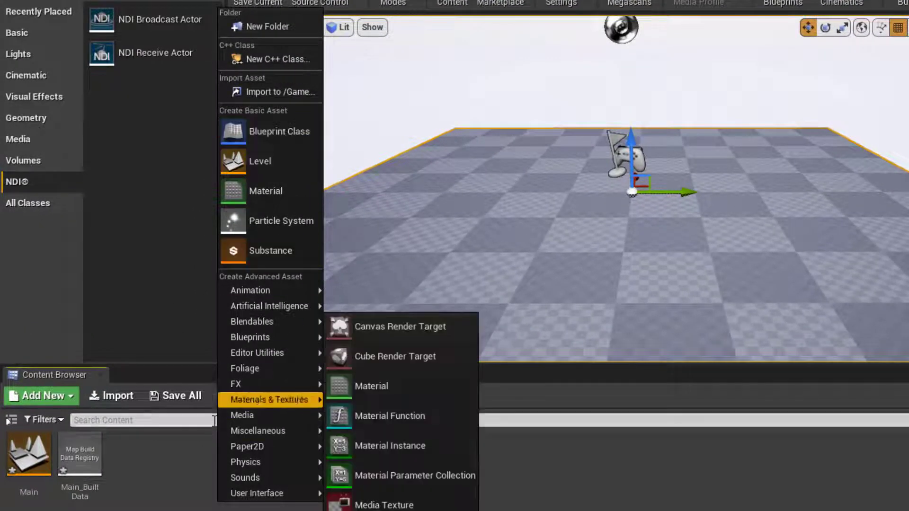
{"action": "left_click", "coordinate": [269, 26]}
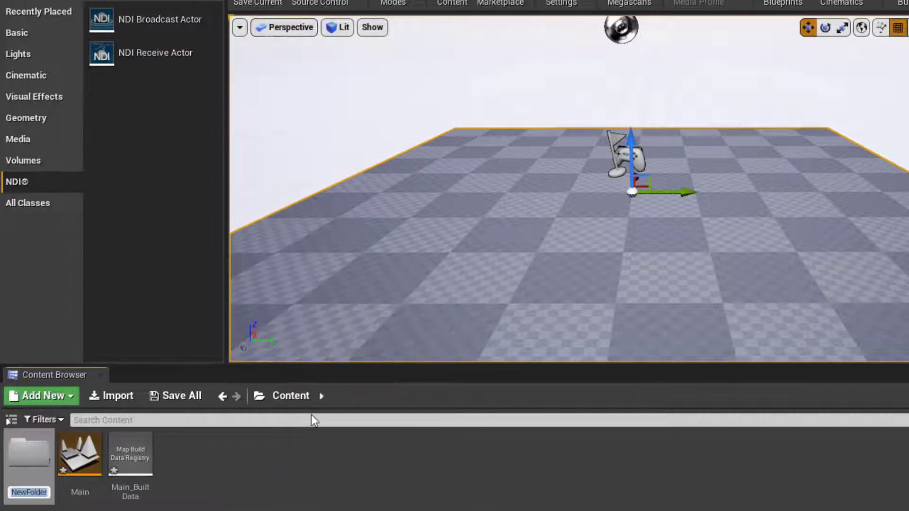
{"action": "type", "text": "NDIRe"}
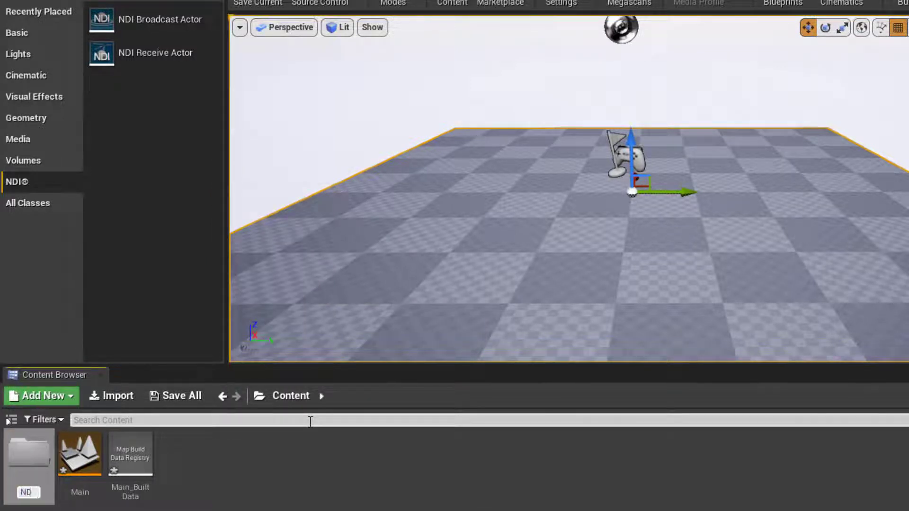
{"action": "type", "text": "ceiver"}
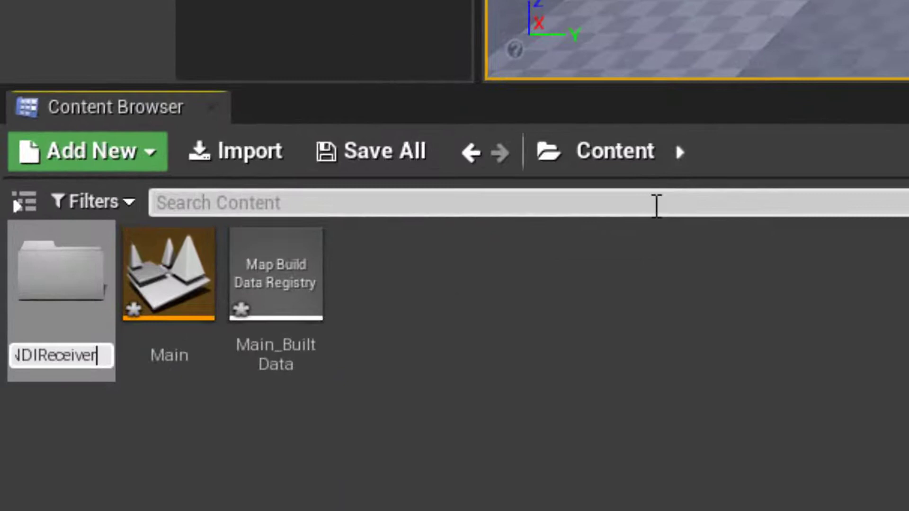
{"action": "type", "text": "01"}
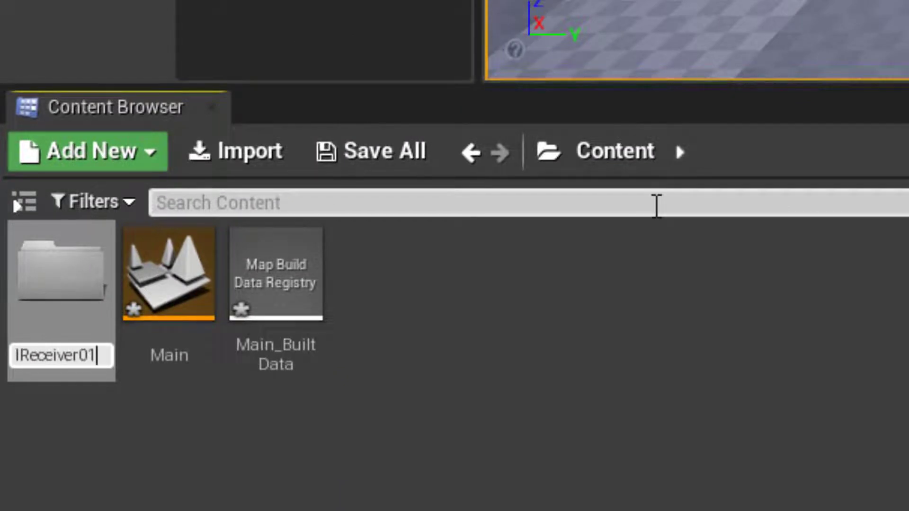
{"action": "key", "text": "Return"}
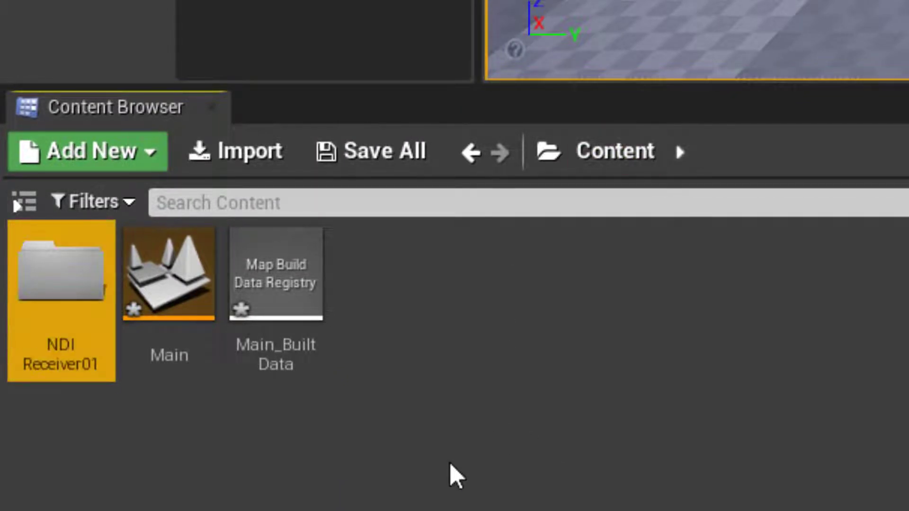
{"action": "double_click", "coordinate": [47, 310]}
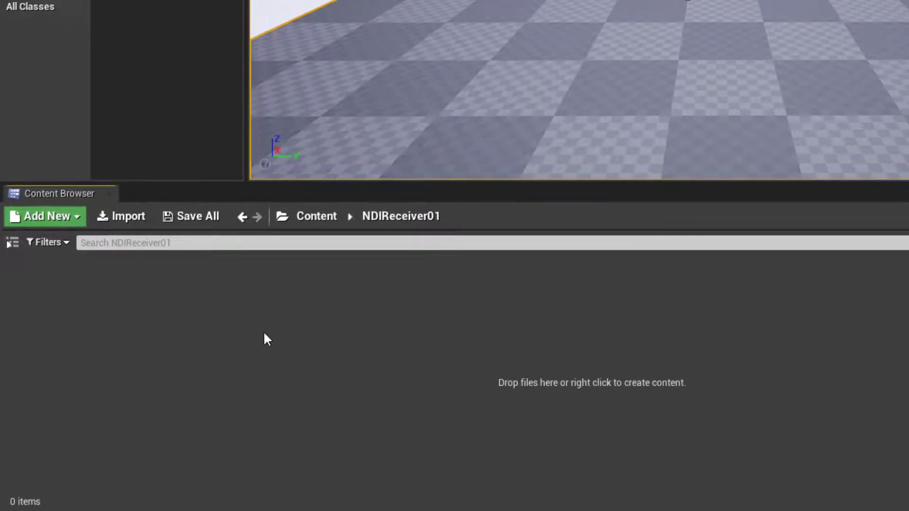
Create a Media > NDI Media Receiver asset named NDIReceiver01 in this folder
{"action": "right_click", "coordinate": [274, 339]}
{"action": "mouse_move", "coordinate": [316, 241]}
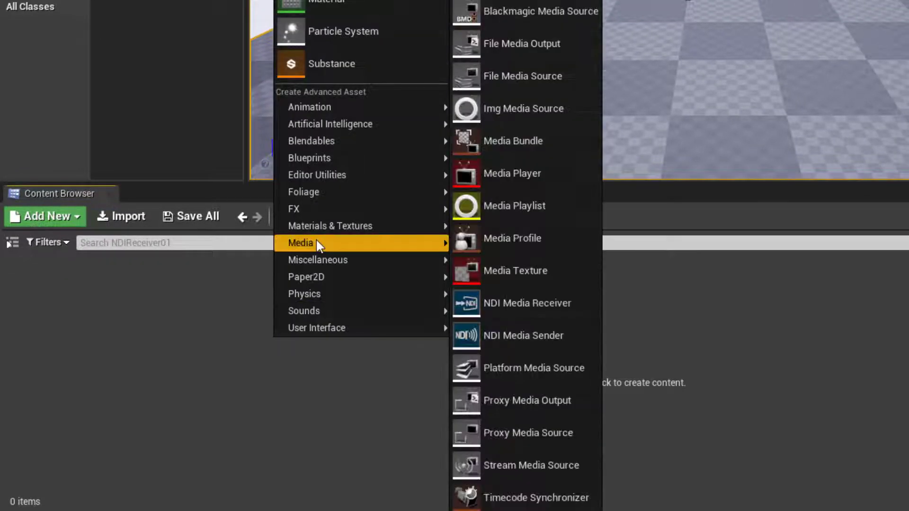
{"action": "left_click", "coordinate": [540, 309]}
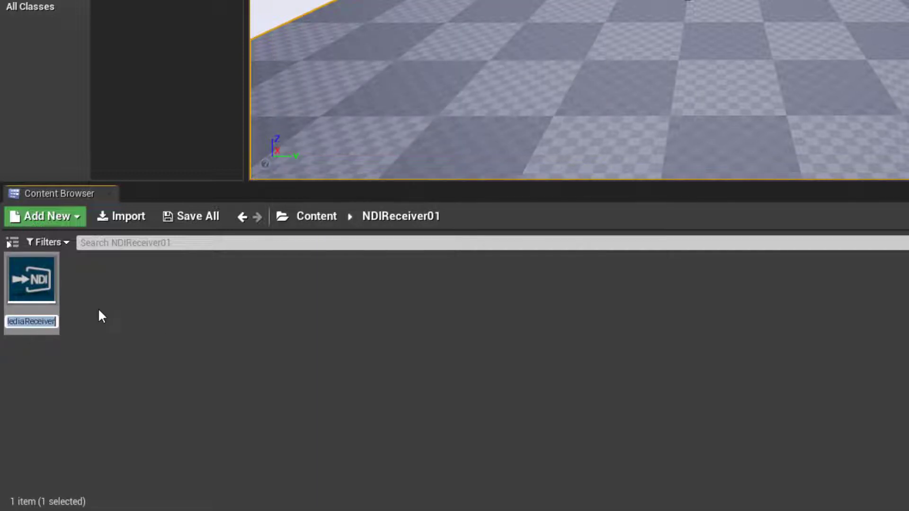
{"action": "type", "text": "ND"}
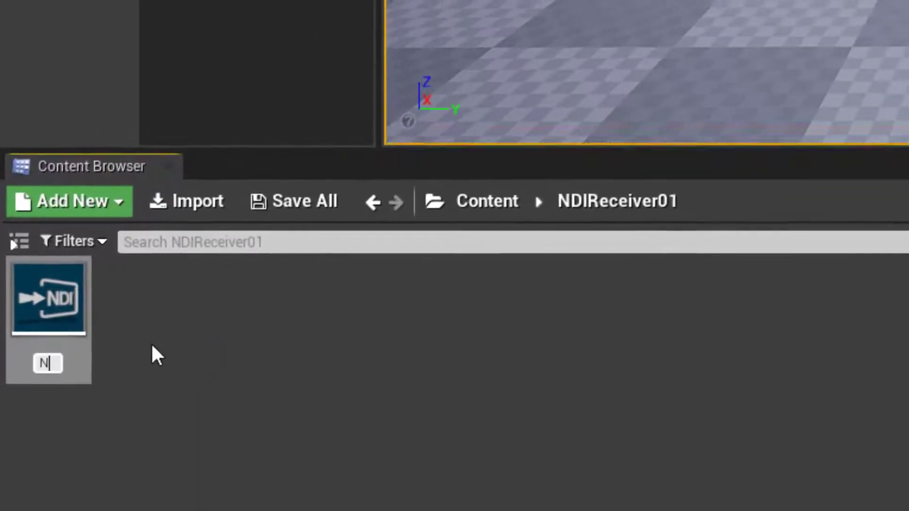
{"action": "type", "text": "IReceiver01"}
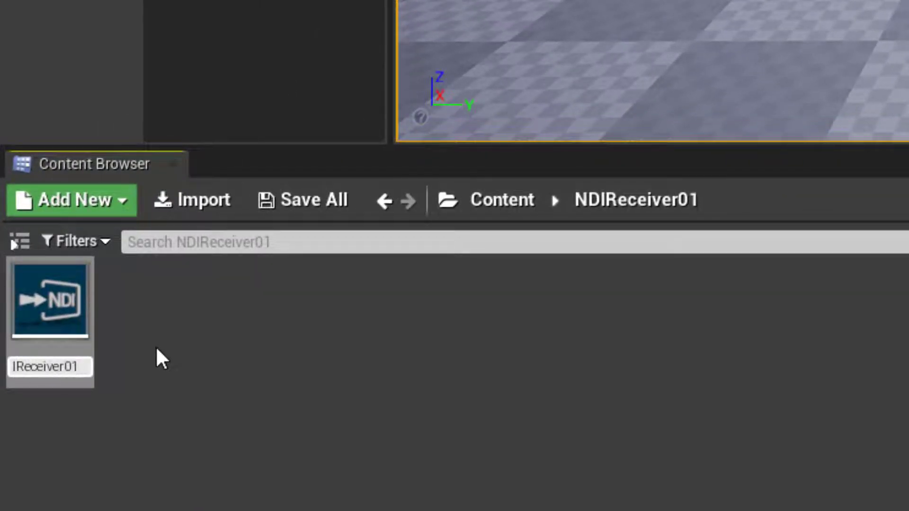
{"action": "key", "text": "Return"}
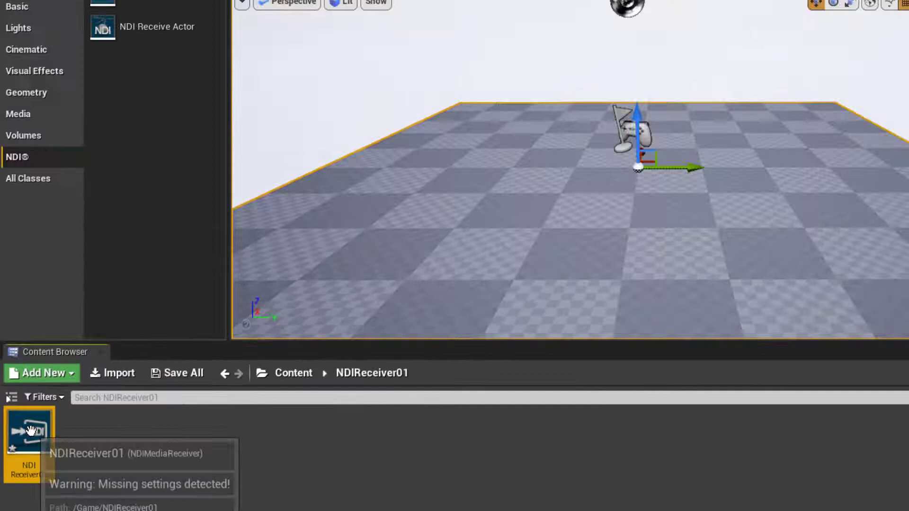
Give NDIReceiver01 a new NDI Media Texture2D named NDIReceiver01Texture as Video Texture, then close it
{"action": "double_click", "coordinate": [49, 303]}
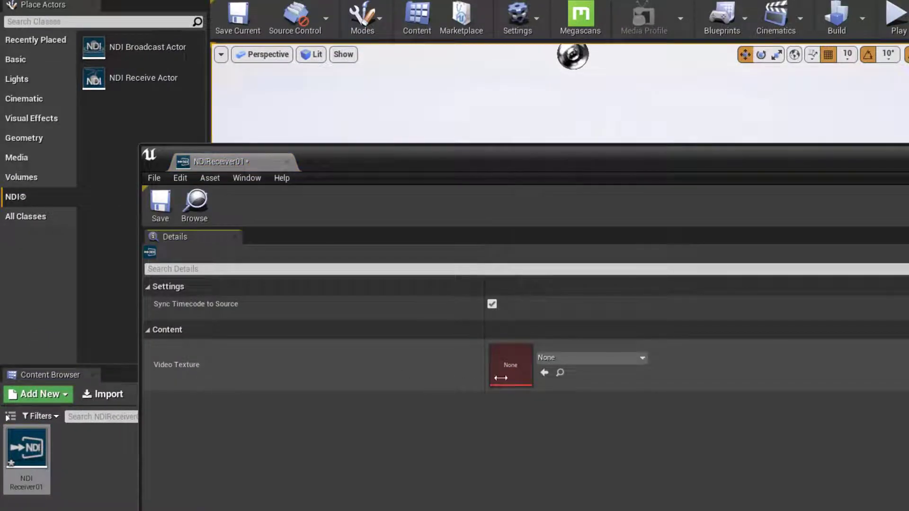
{"action": "left_click", "coordinate": [580, 359]}
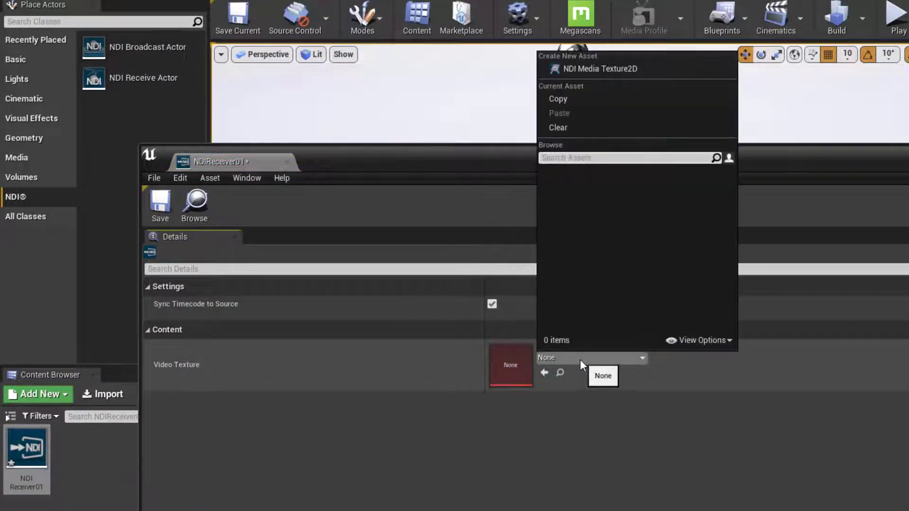
{"action": "left_click", "coordinate": [592, 70]}
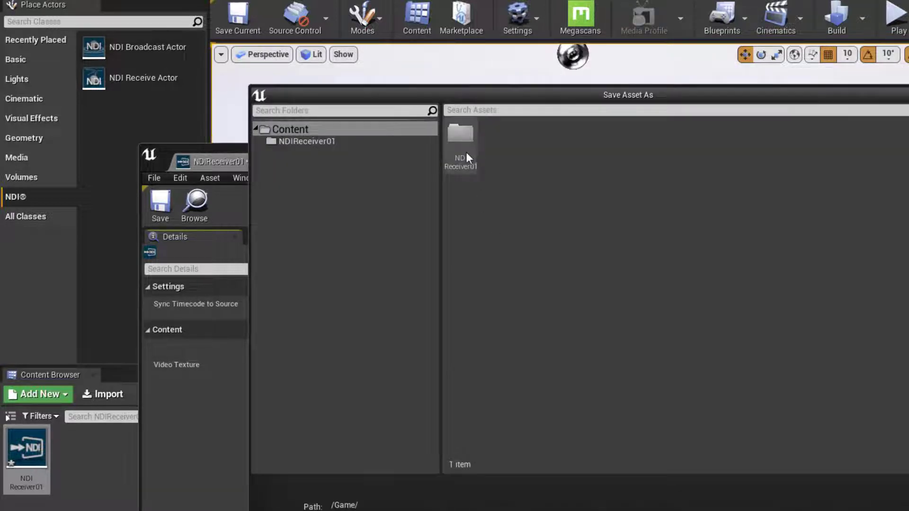
{"action": "double_click", "coordinate": [457, 135]}
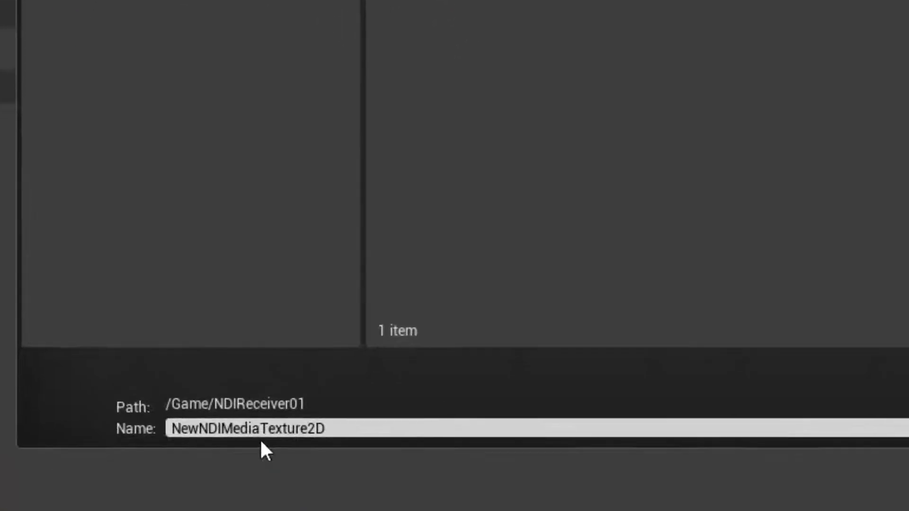
{"action": "left_click", "coordinate": [364, 499]}
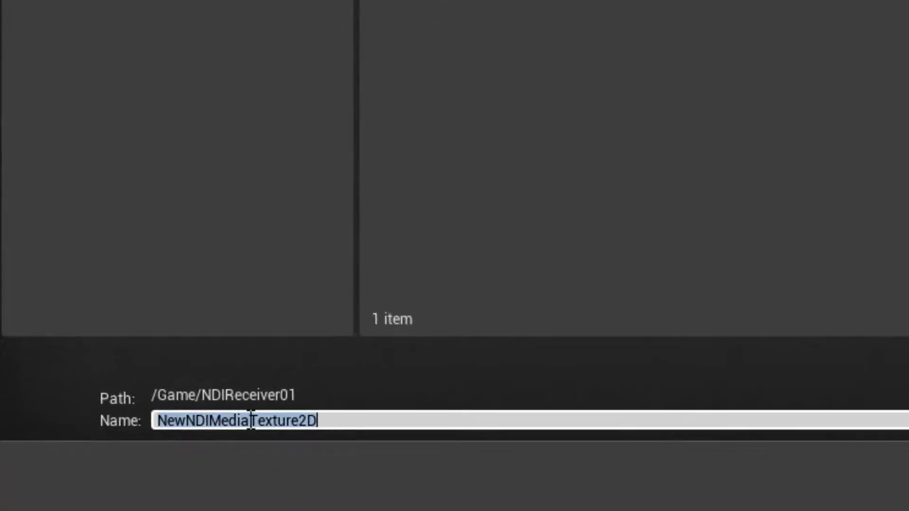
{"action": "type", "text": "NDI"}
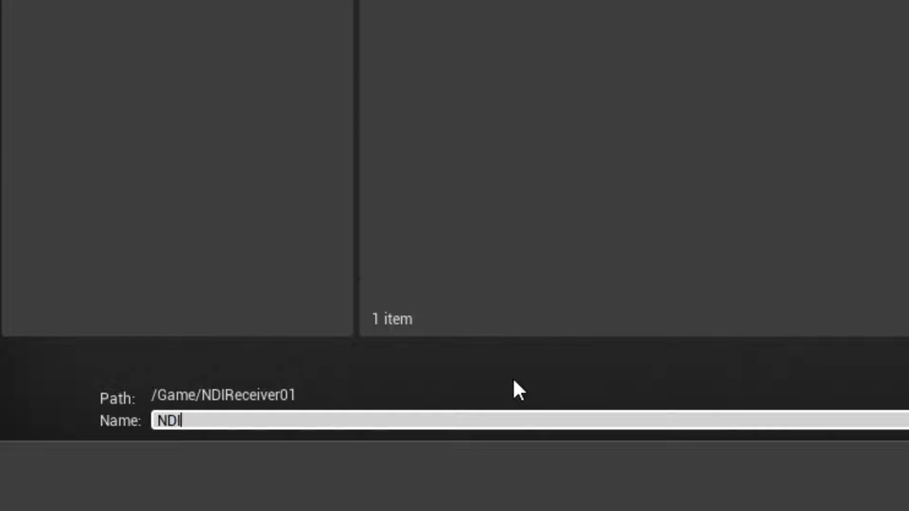
{"action": "type", "text": "Receiver01"}
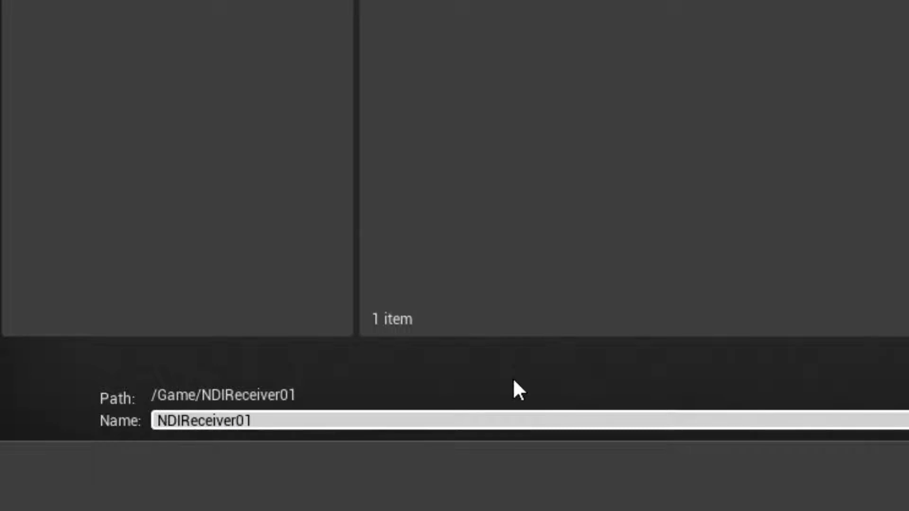
{"action": "type", "text": "Texture"}
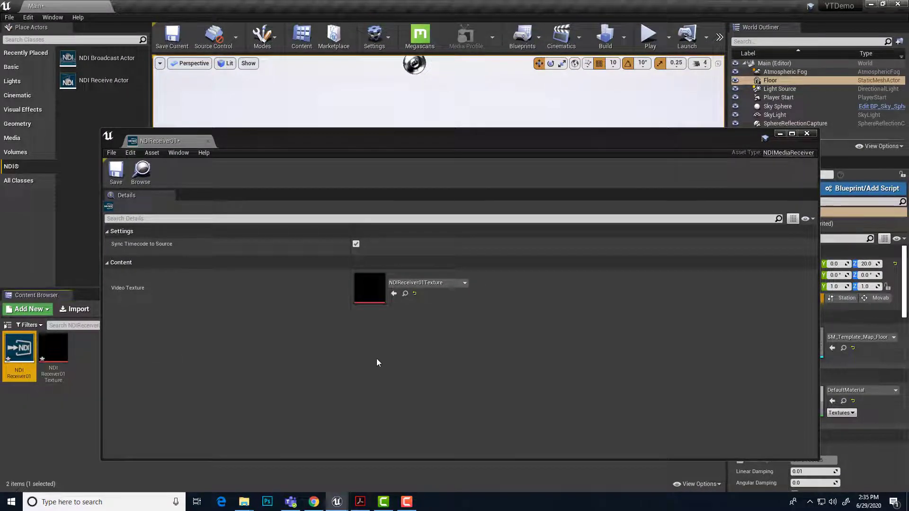
{"action": "left_click", "coordinate": [807, 134]}
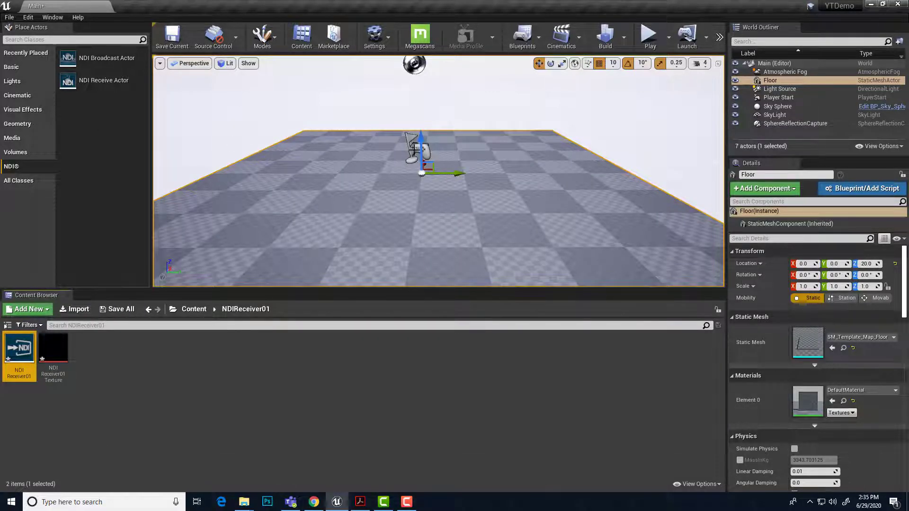
Place a Basic Plane in the level and move it to Z 110, Y -10, X 190
{"action": "left_click", "coordinate": [16, 67]}
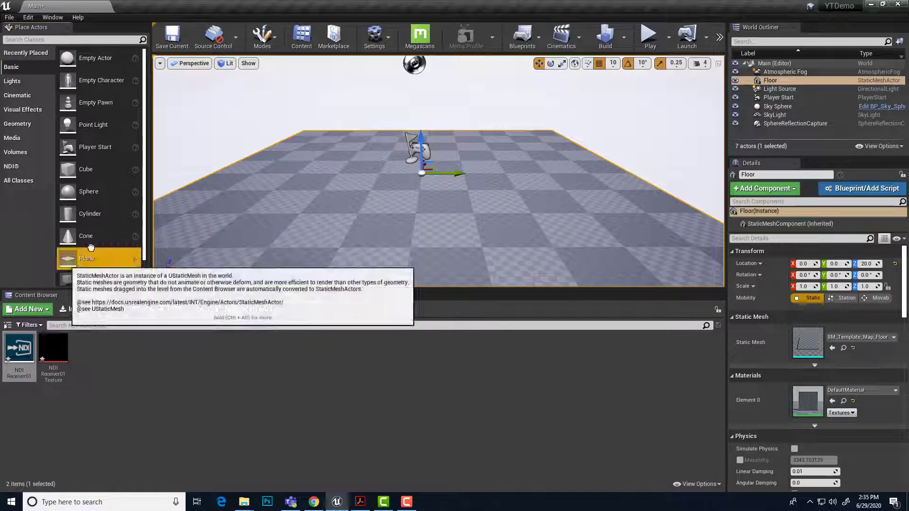
{"action": "left_click_drag", "start_coordinate": [81, 258], "coordinate": [339, 168]}
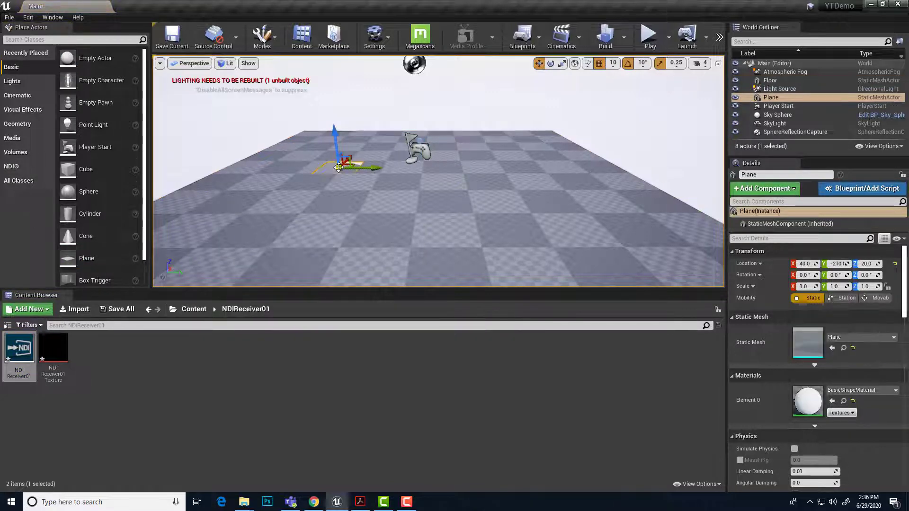
{"action": "left_click_drag", "start_coordinate": [335, 133], "coordinate": [332, 92]}
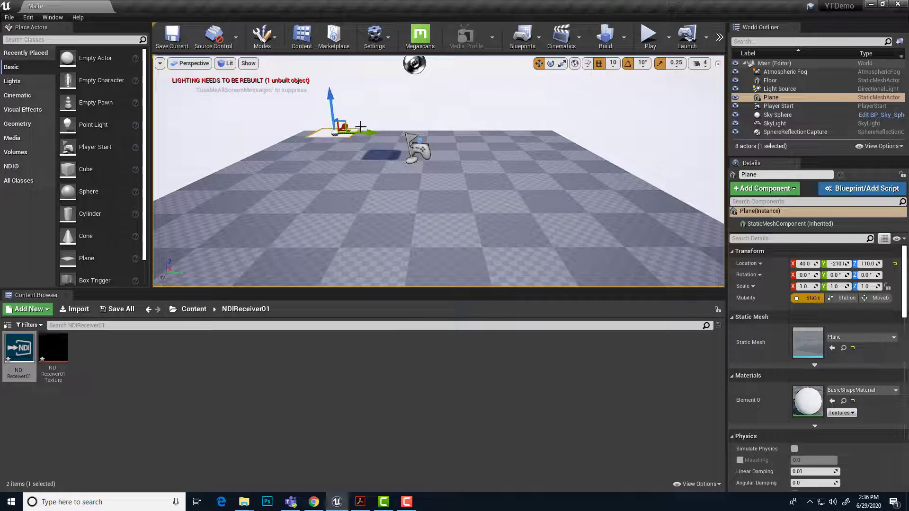
{"action": "left_click_drag", "start_coordinate": [360, 128], "coordinate": [449, 122]}
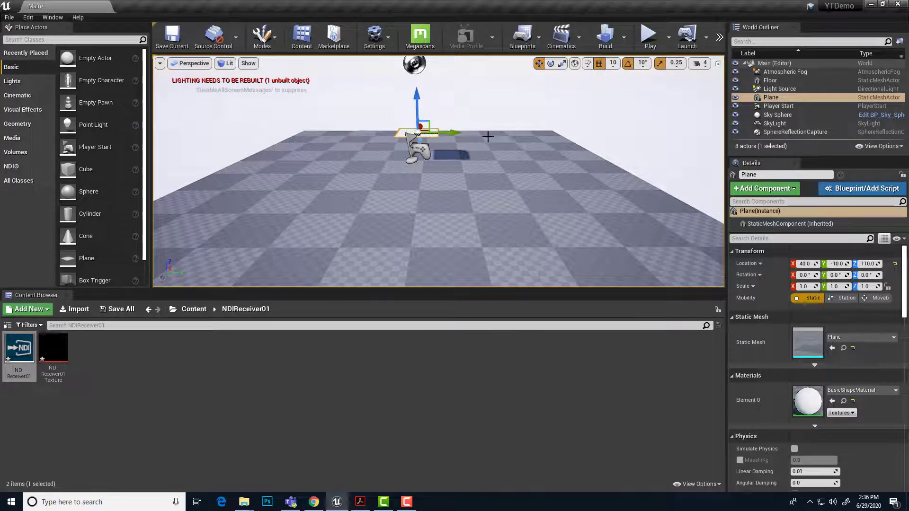
{"action": "right_click_drag", "start_coordinate": [538, 185], "coordinate": [416, 189]}
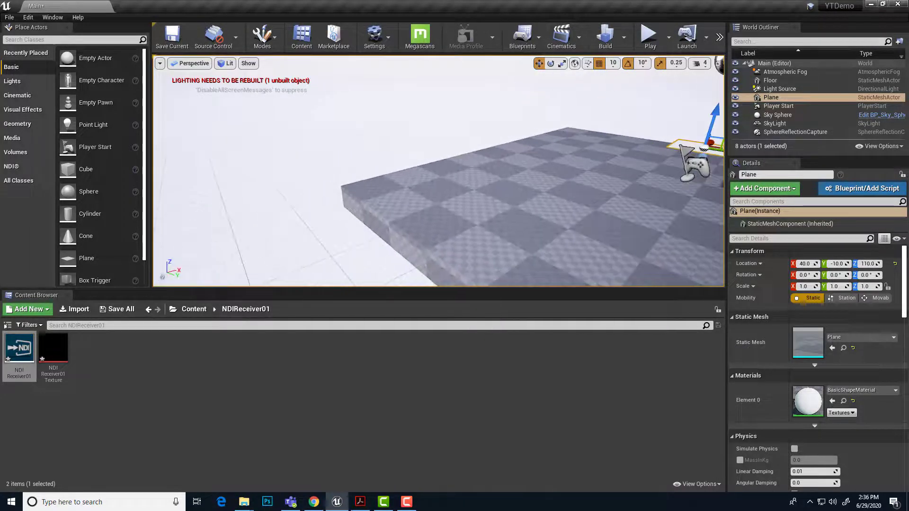
{"action": "key", "text": "f"}
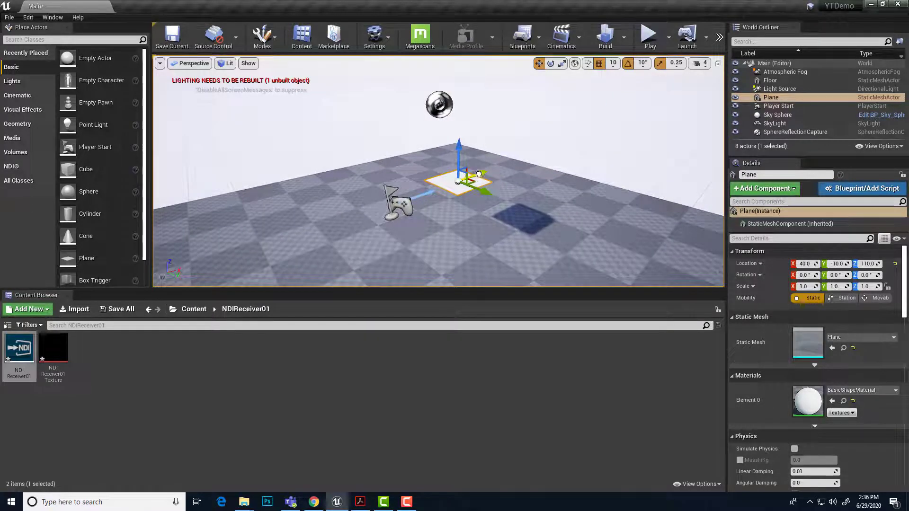
{"action": "left_click_drag", "start_coordinate": [479, 174], "coordinate": [519, 160]}
Rotate the plane to stand upright and scale it to 1.5
{"action": "key", "text": "e"}
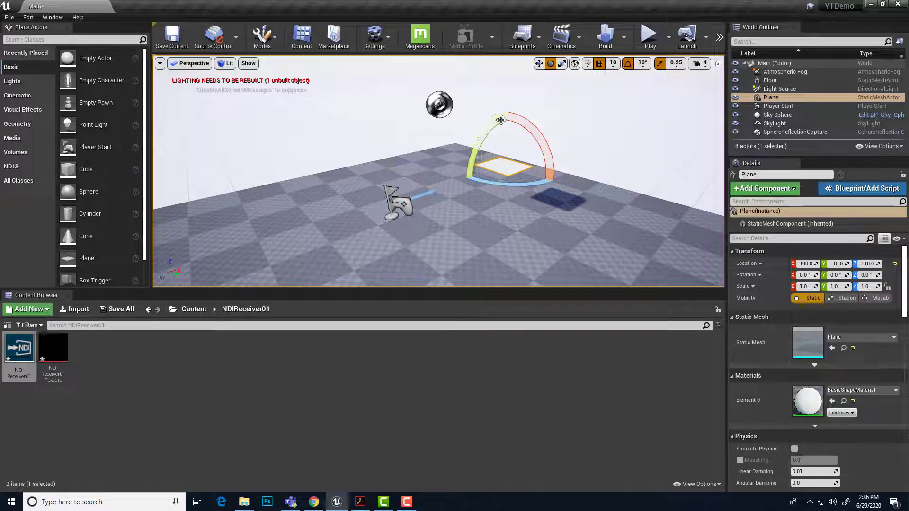
{"action": "left_click_drag", "start_coordinate": [498, 120], "coordinate": [525, 110]}
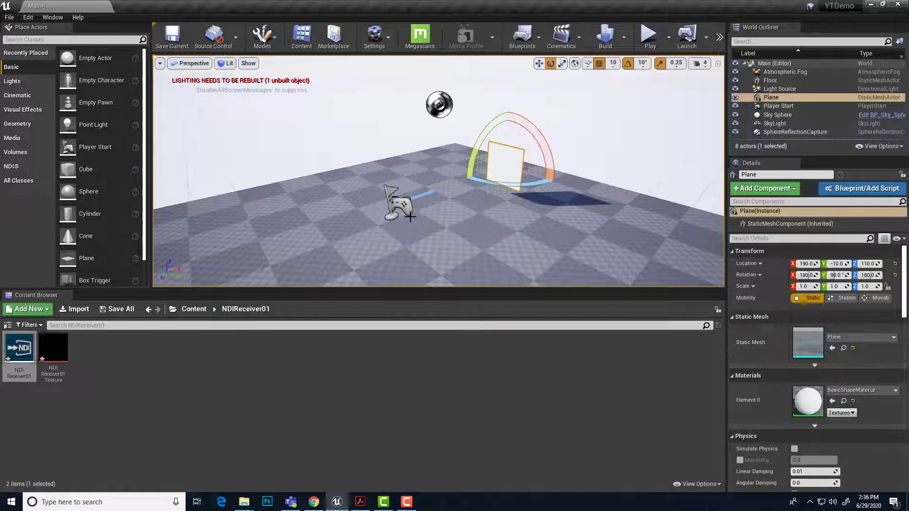
{"action": "key", "text": "r"}
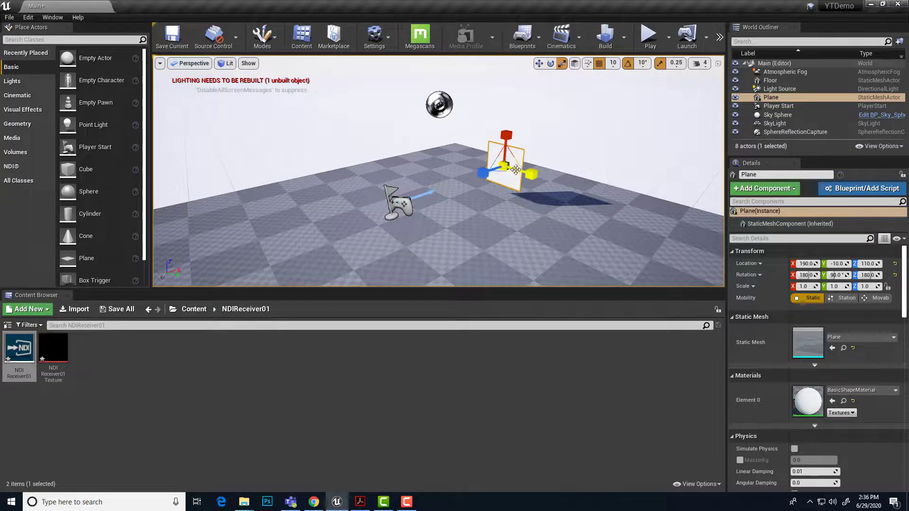
{"action": "left_click_drag", "start_coordinate": [504, 165], "coordinate": [499, 148]}
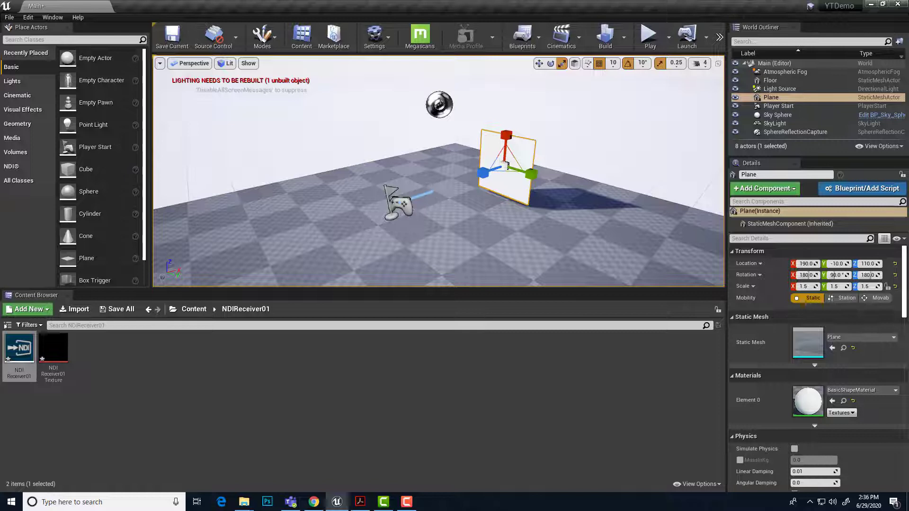
Move the Player Start back to X -240
{"action": "left_click", "coordinate": [399, 202]}
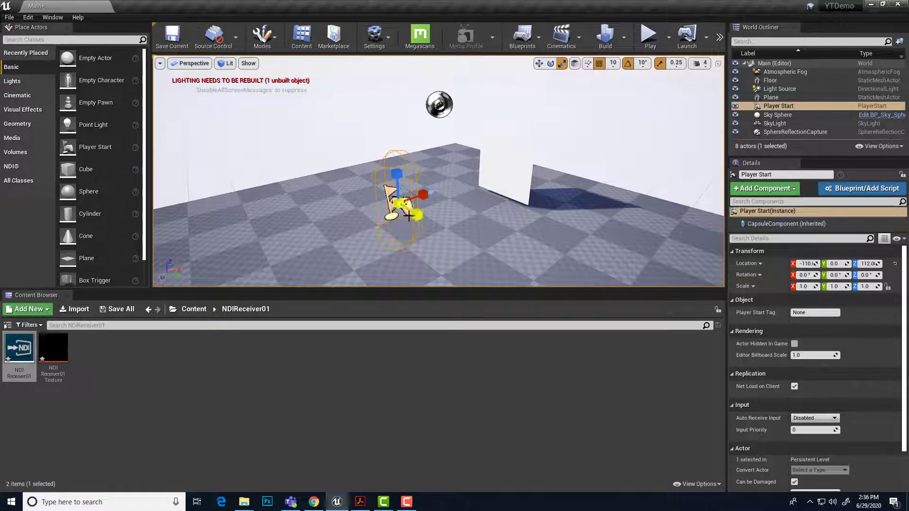
{"action": "key", "text": "w"}
{"action": "left_click_drag", "start_coordinate": [408, 216], "coordinate": [317, 232]}
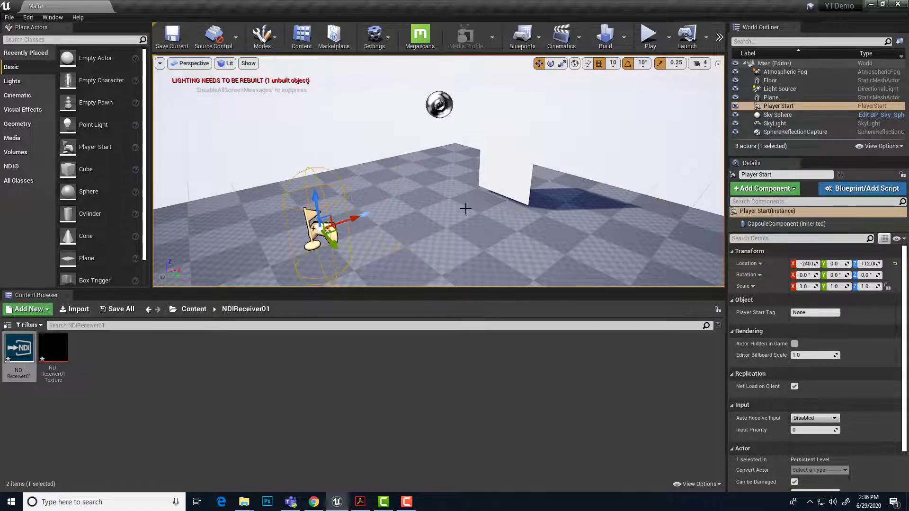
{"action": "left_click", "coordinate": [649, 36]}
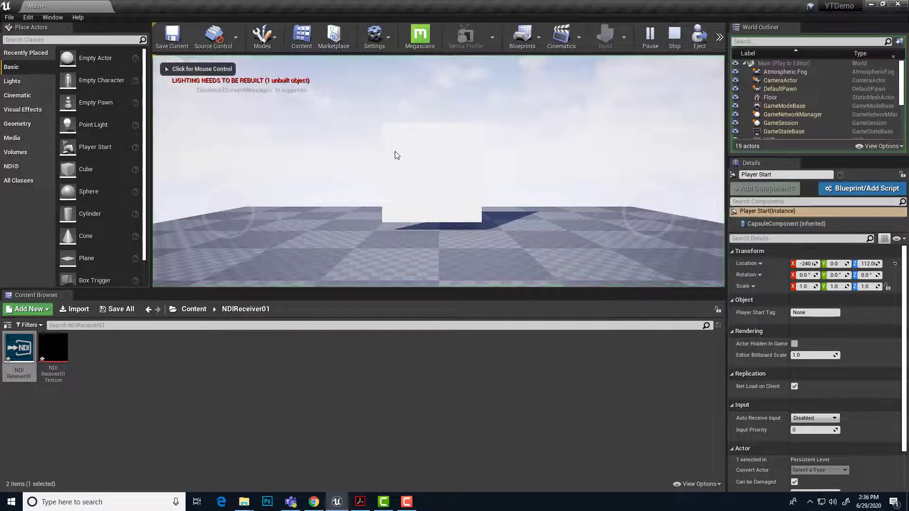
{"action": "left_click", "coordinate": [675, 36]}
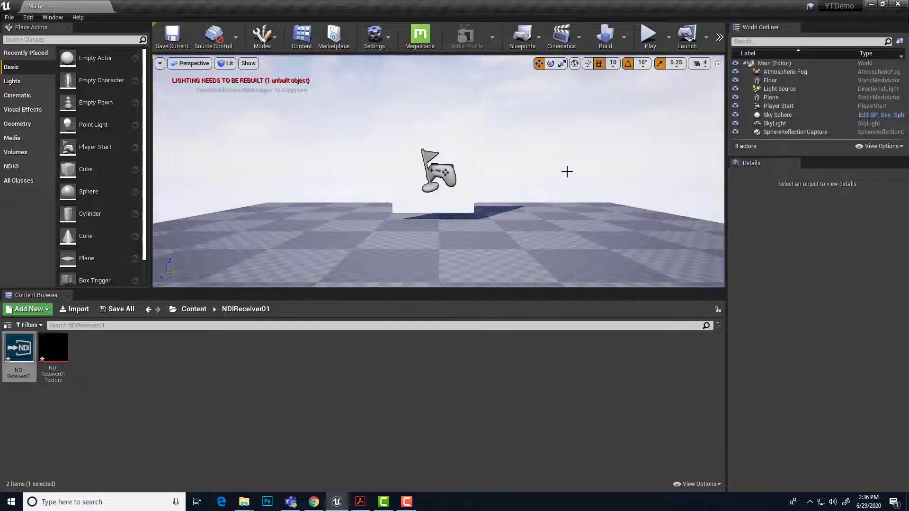
{"action": "key", "text": "Left"}
{"action": "key", "text": "Right"}
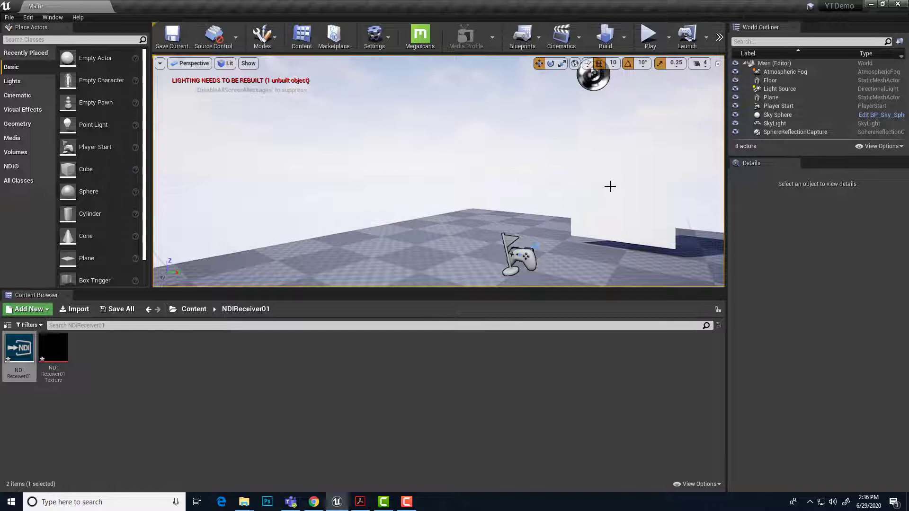
Drop NDIReceiver01Texture onto the plane to create NDIReceiver01Texture_Mat, then test-play and stop
{"action": "left_click_drag", "start_coordinate": [53, 349], "coordinate": [615, 183]}
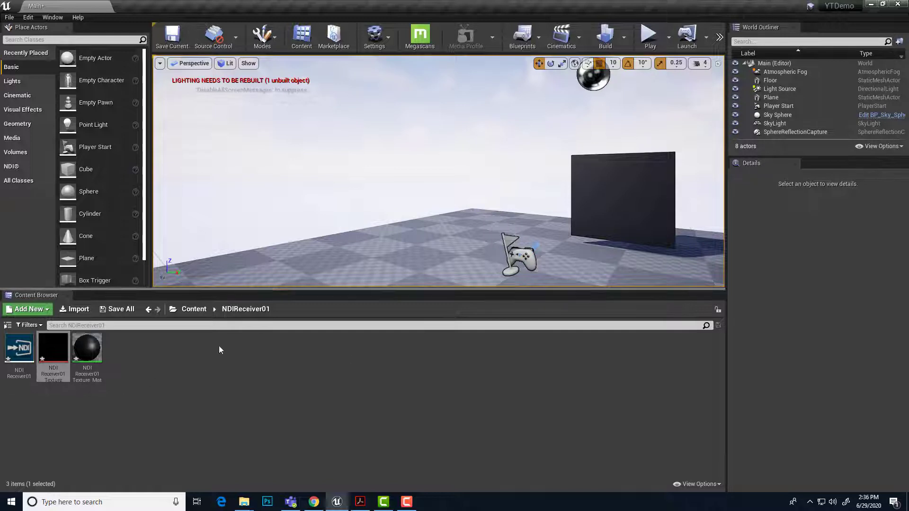
{"action": "mouse_move", "coordinate": [81, 375]}
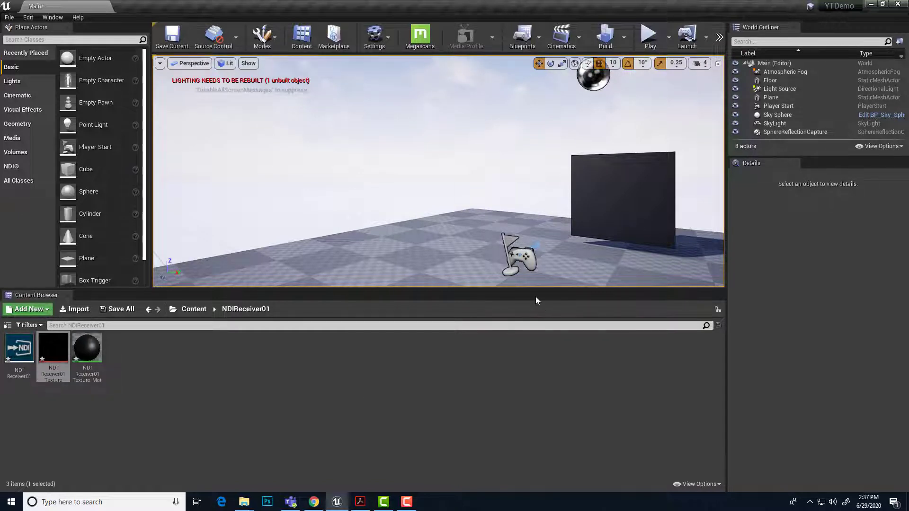
{"action": "left_click", "coordinate": [649, 35]}
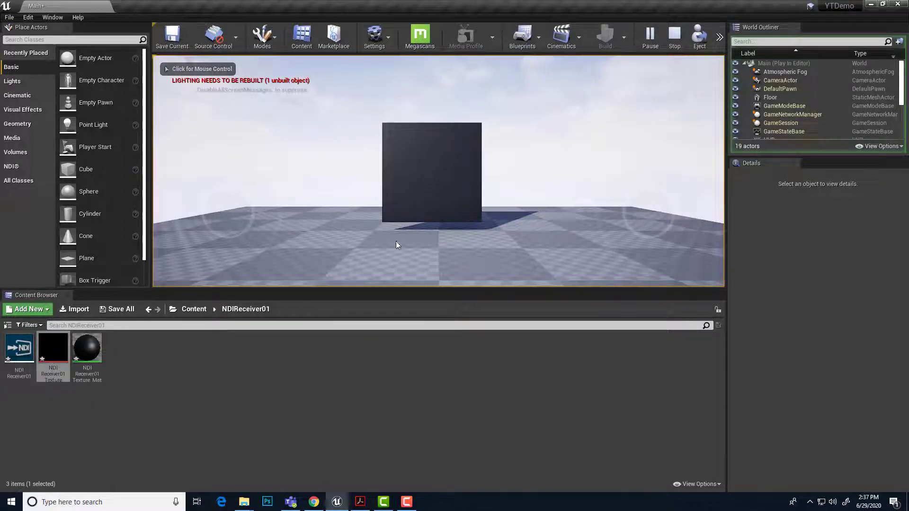
{"action": "mouse_move", "coordinate": [14, 350]}
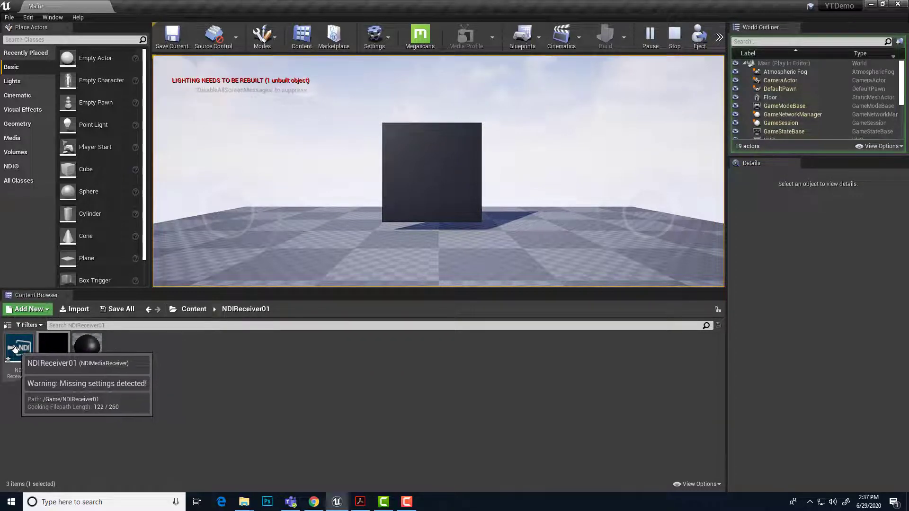
{"action": "left_click", "coordinate": [675, 37]}
{"action": "right_click_drag", "start_coordinate": [505, 167], "coordinate": [478, 165]}
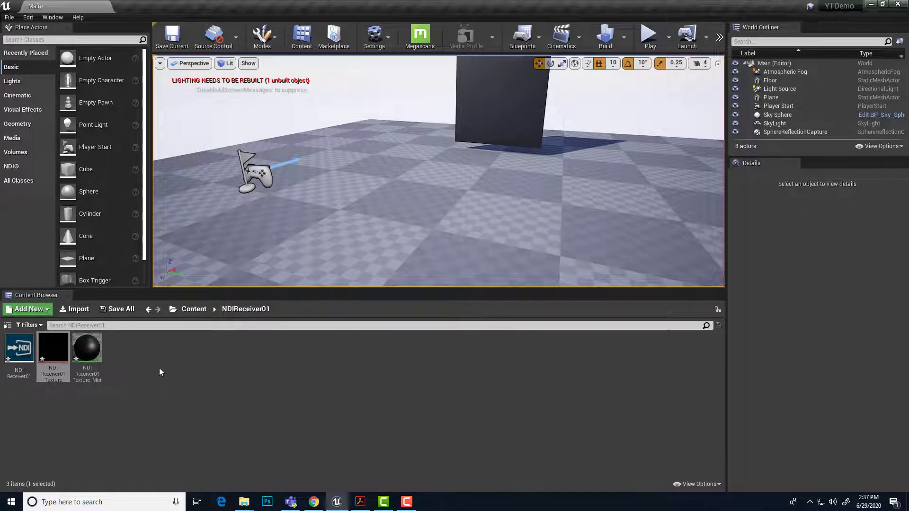
Create an Actor Blueprint named NDIReceiver01Actor and place it in the level at 70, -40, 20
{"action": "right_click", "coordinate": [172, 382]}
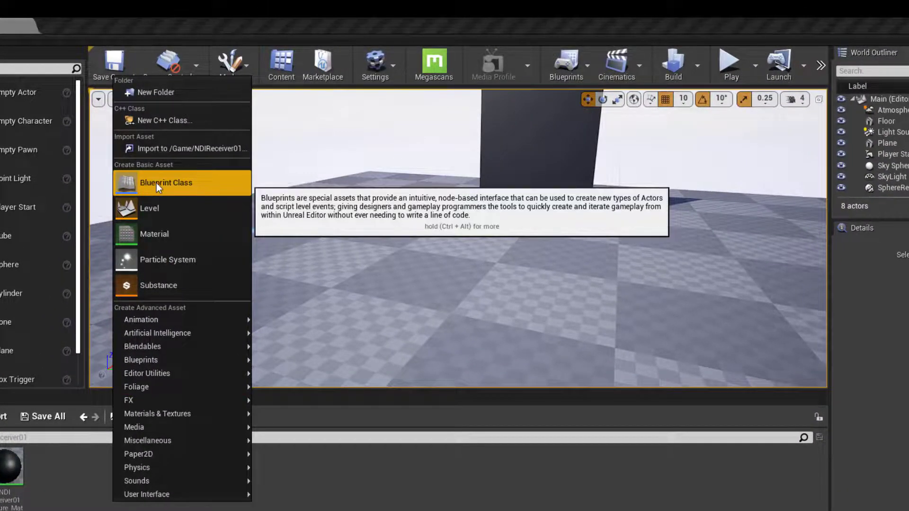
{"action": "left_click", "coordinate": [156, 183]}
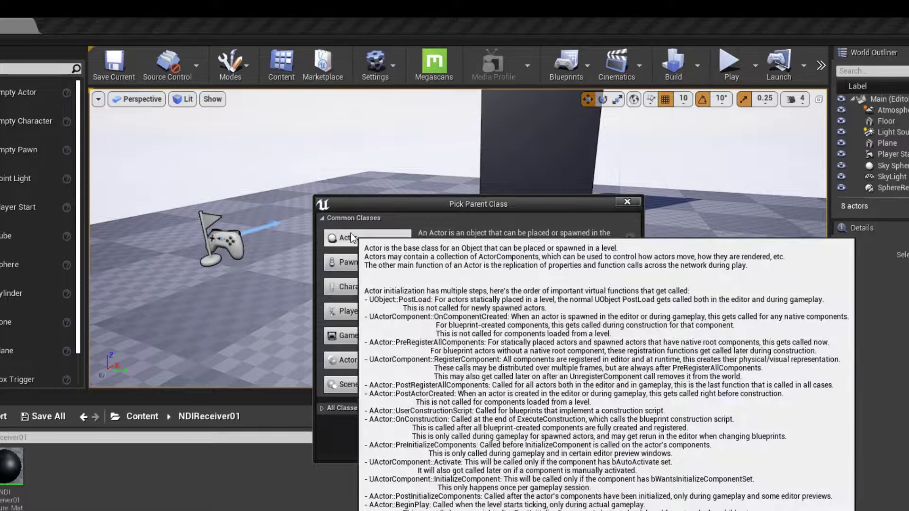
{"action": "left_click", "coordinate": [347, 238]}
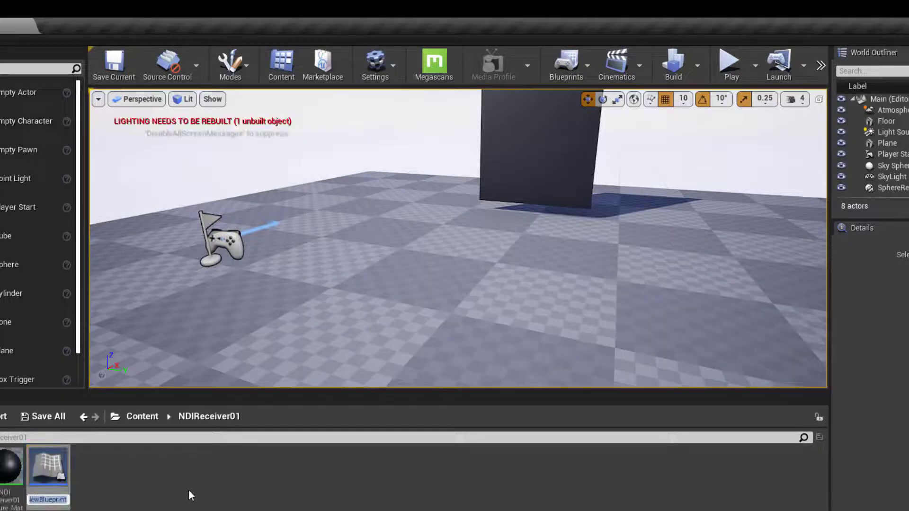
{"action": "type", "text": "NDI"}
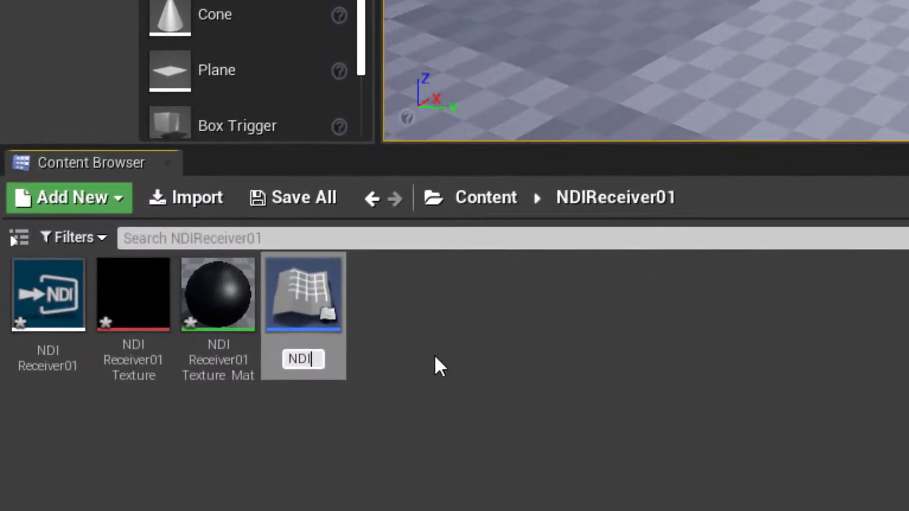
{"action": "type", "text": "Receiver01"}
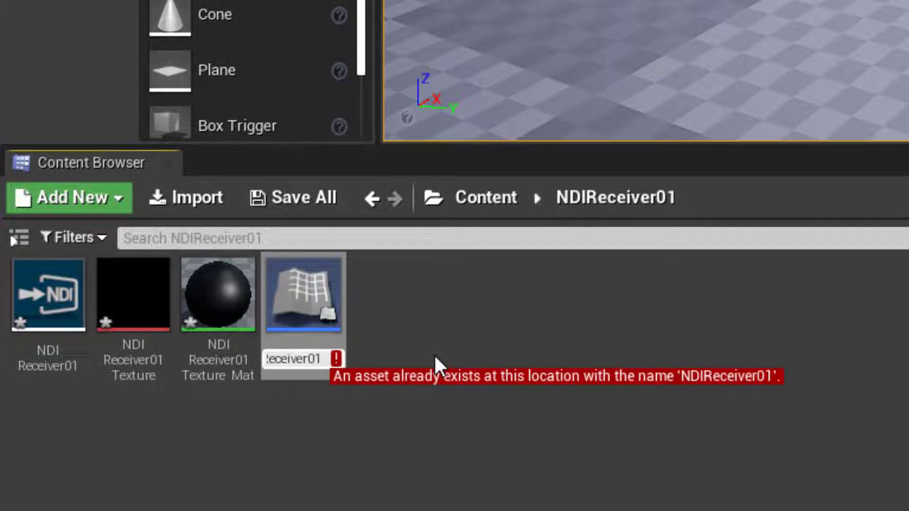
{"action": "type", "text": "Actor"}
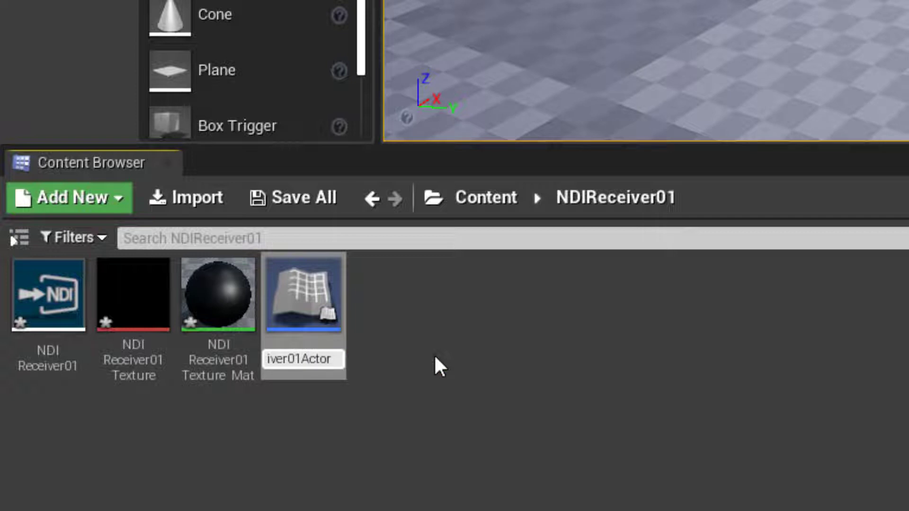
{"action": "key", "text": "Return"}
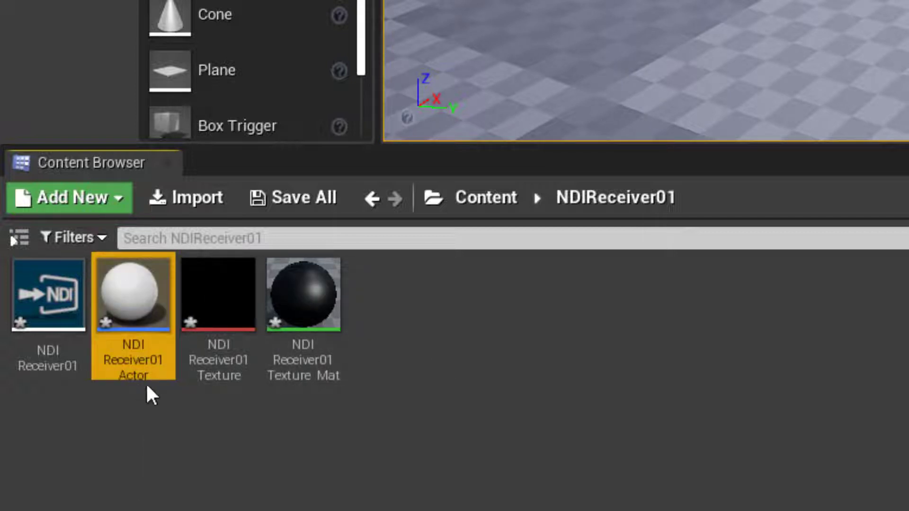
{"action": "mouse_move", "coordinate": [132, 300]}
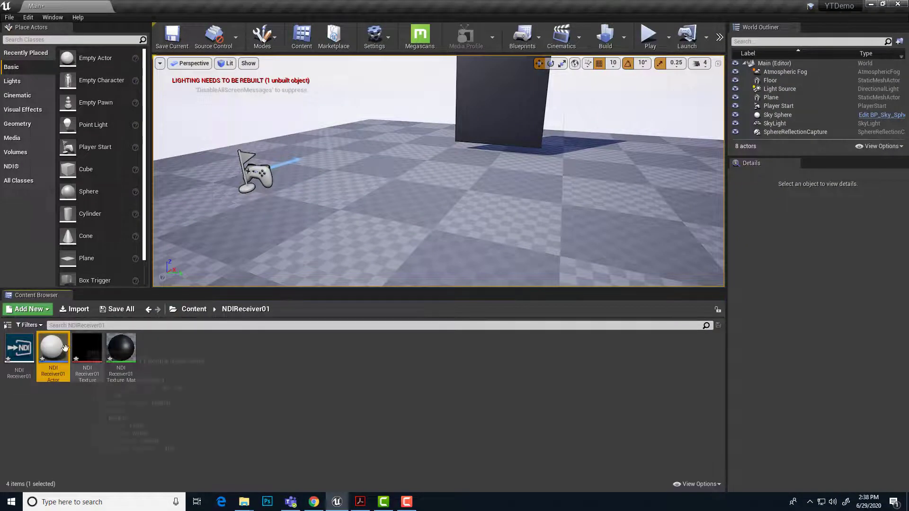
{"action": "left_click_drag", "start_coordinate": [65, 348], "coordinate": [455, 171]}
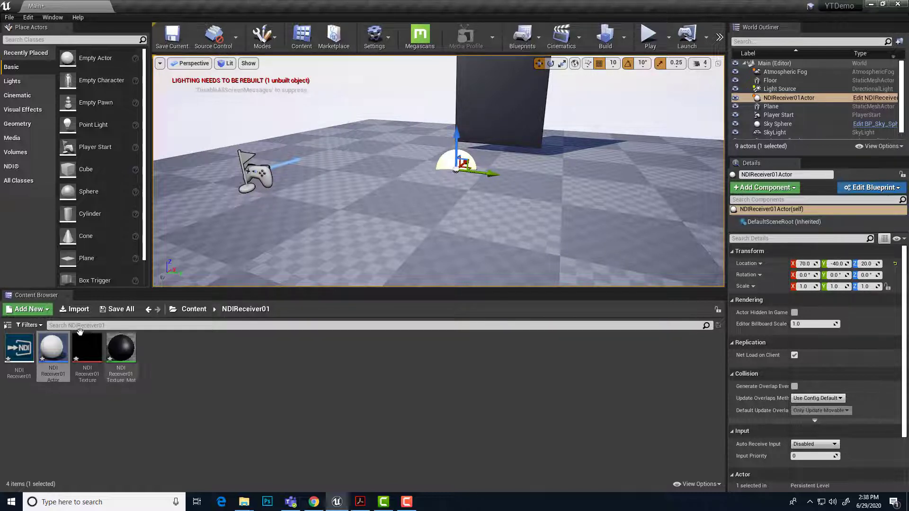
Open the NDIReceiver01Actor Blueprint's Event Graph in a taller window
{"action": "double_click", "coordinate": [53, 349]}
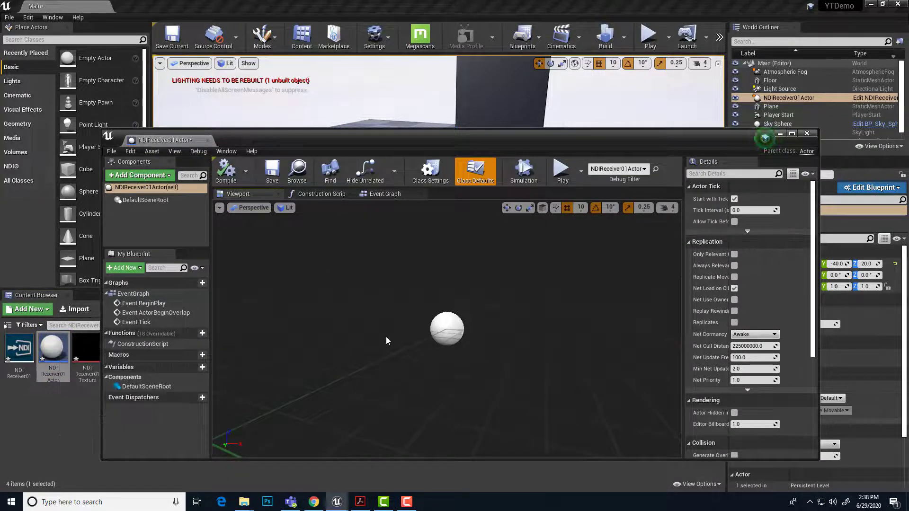
{"action": "left_click", "coordinate": [385, 193]}
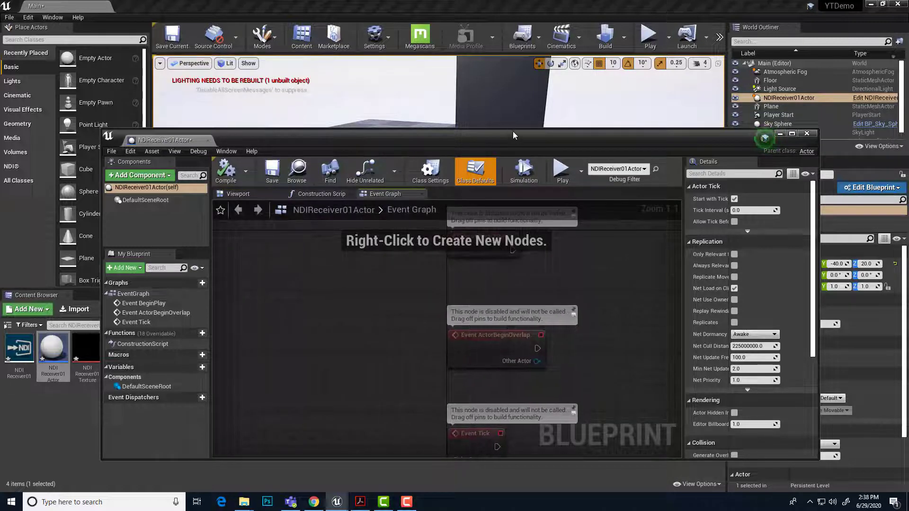
{"action": "left_click_drag", "start_coordinate": [513, 130], "coordinate": [513, 72]}
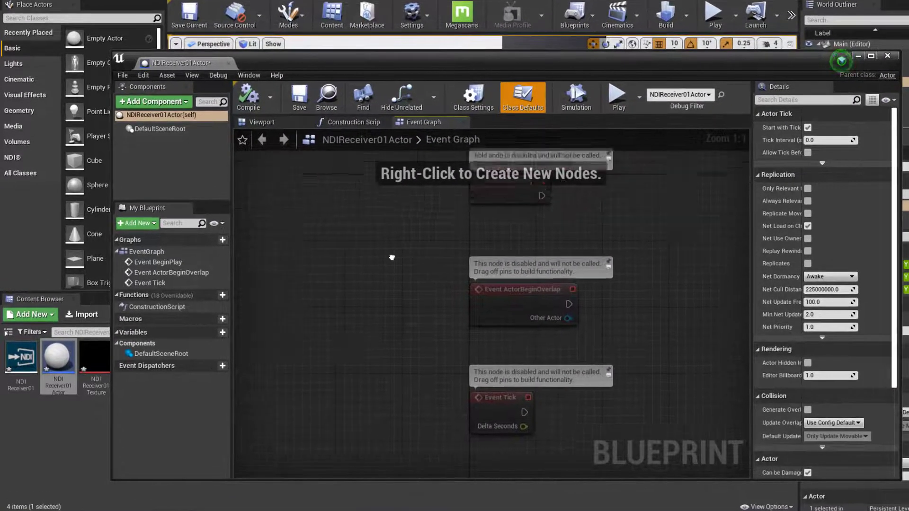
{"action": "right_click_drag", "start_coordinate": [391, 258], "coordinate": [293, 343]}
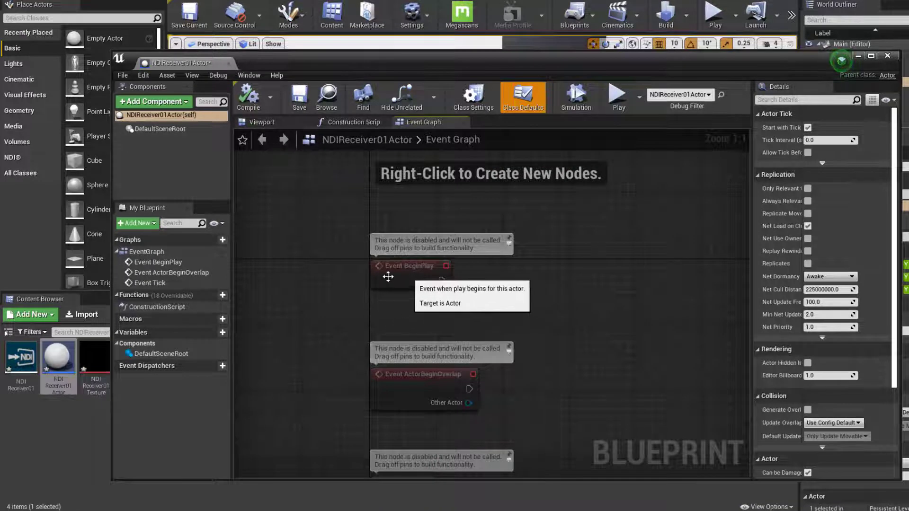
{"action": "scroll", "coordinate": [343, 299], "scroll_direction": "down", "scroll_amount": 2}
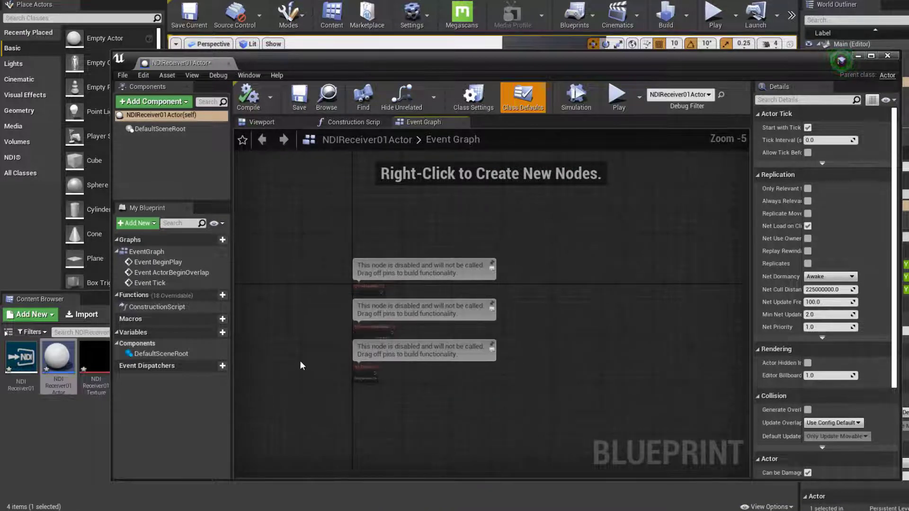
{"action": "scroll", "coordinate": [305, 341], "scroll_direction": "down", "scroll_amount": 2}
Move the ActorBeginOverlap and Tick nodes aside, leaving Event BeginPlay clear
{"action": "left_click_drag", "start_coordinate": [318, 385], "coordinate": [449, 290]}
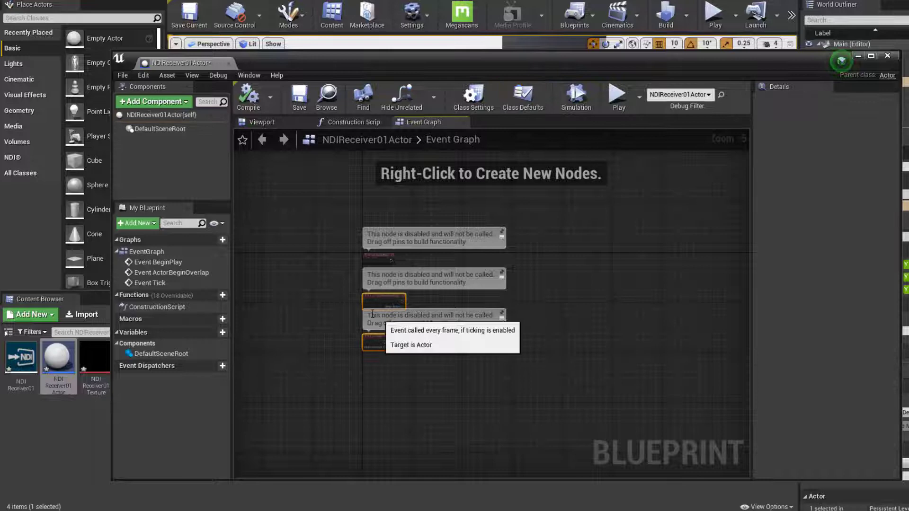
{"action": "left_click_drag", "start_coordinate": [369, 332], "coordinate": [288, 438]}
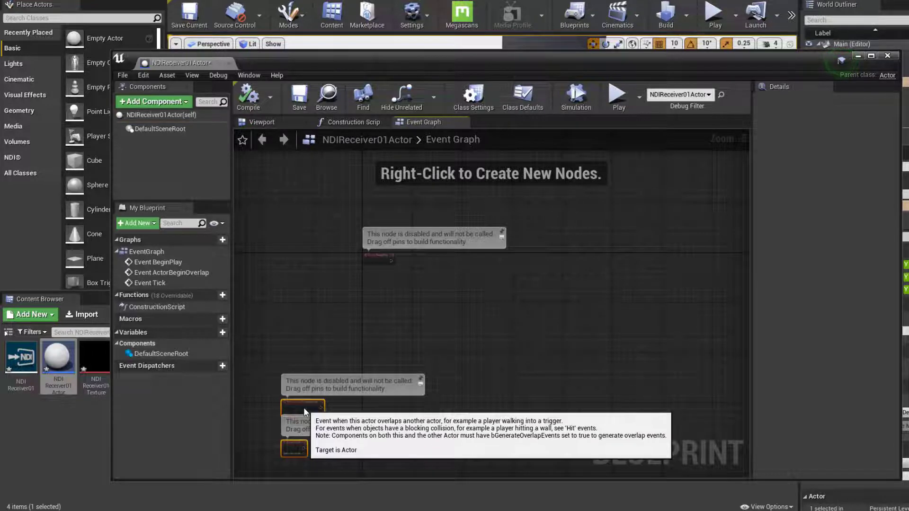
{"action": "left_click", "coordinate": [411, 308]}
{"action": "scroll", "coordinate": [410, 320], "scroll_direction": "up", "scroll_amount": 2}
{"action": "right_click_drag", "start_coordinate": [412, 319], "coordinate": [410, 355]}
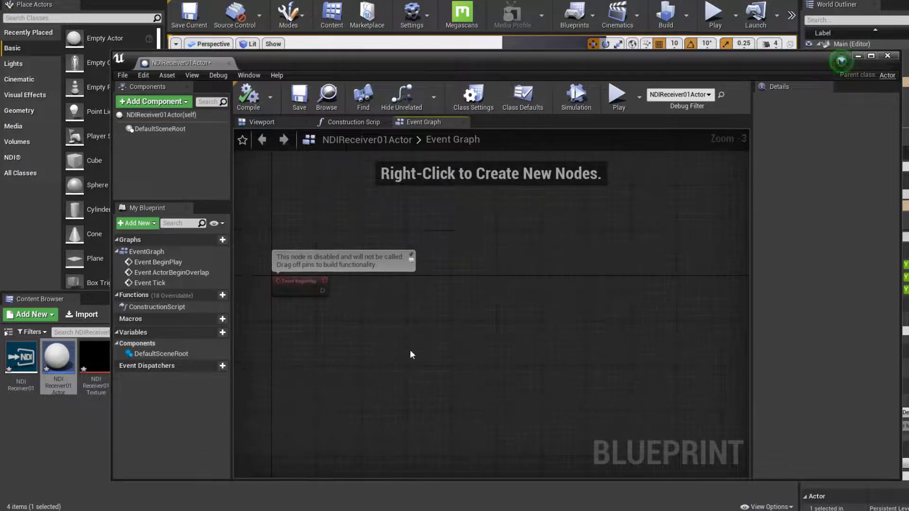
{"action": "scroll", "coordinate": [422, 330], "scroll_direction": "up", "scroll_amount": 1}
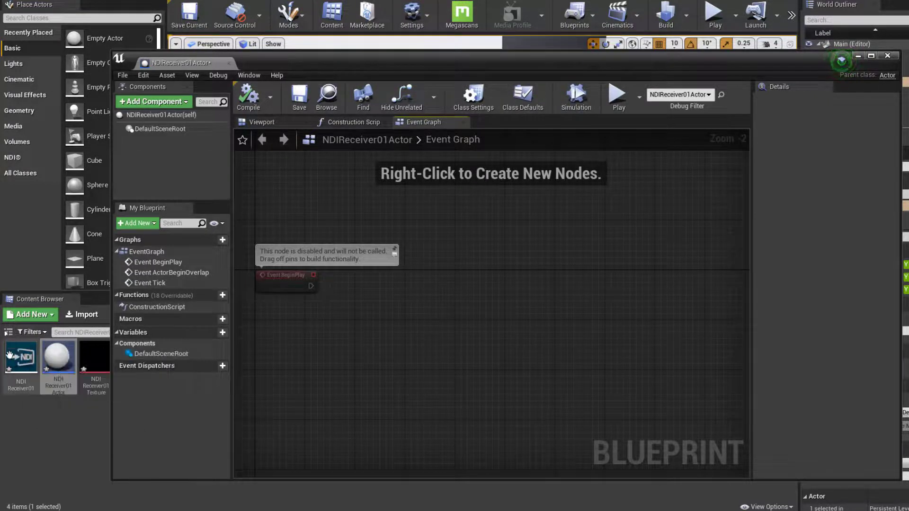
{"action": "mouse_move", "coordinate": [15, 351]}
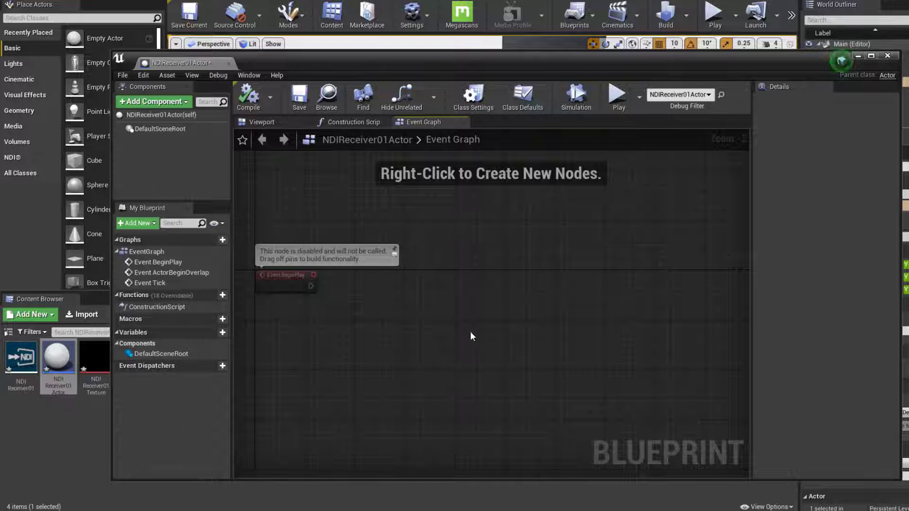
Add an NDI Receiver component to the Blueprint and rename it NDIReceiver01Component
{"action": "left_click", "coordinate": [146, 102]}
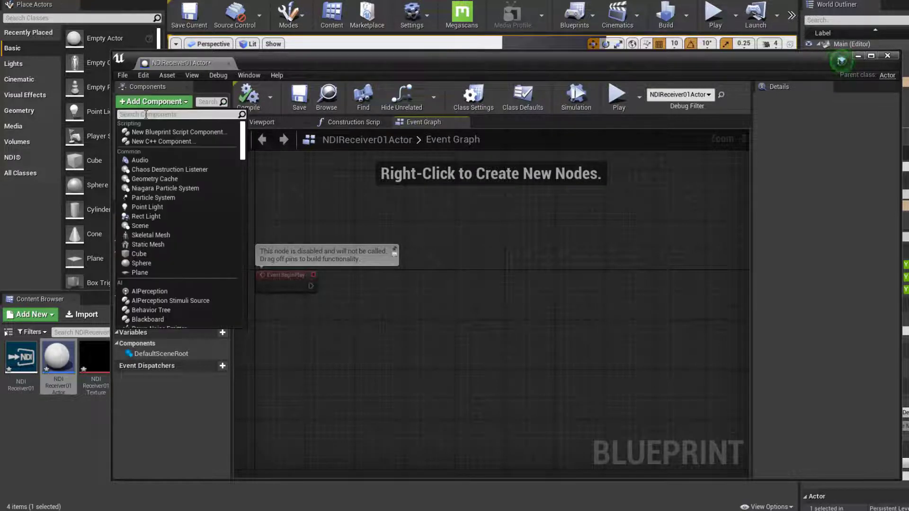
{"action": "type", "text": "NDI"}
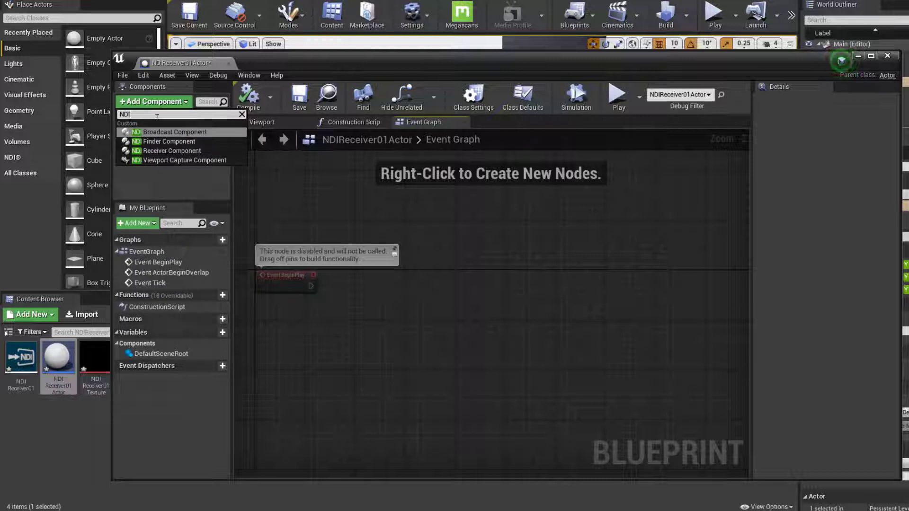
{"action": "left_click", "coordinate": [177, 152]}
{"action": "left_click", "coordinate": [184, 144]}
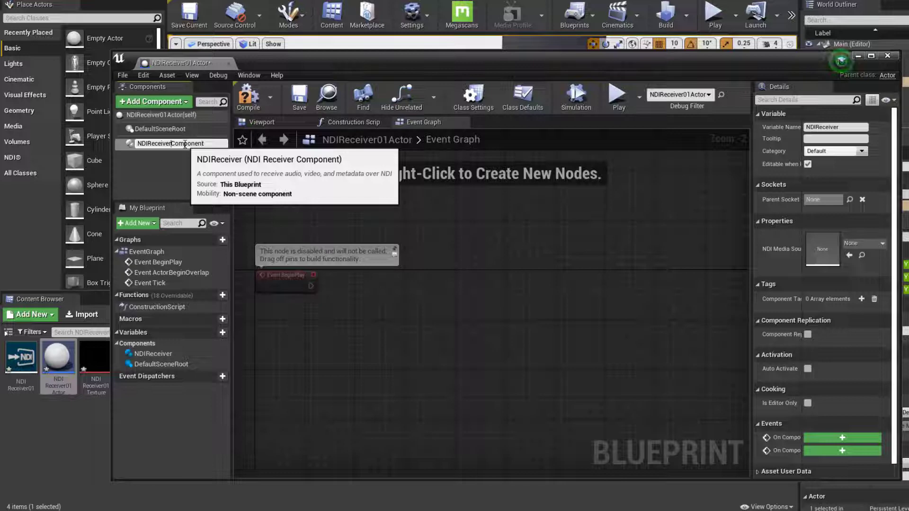
{"action": "type", "text": "01Component"}
{"action": "left_click", "coordinate": [191, 157]}
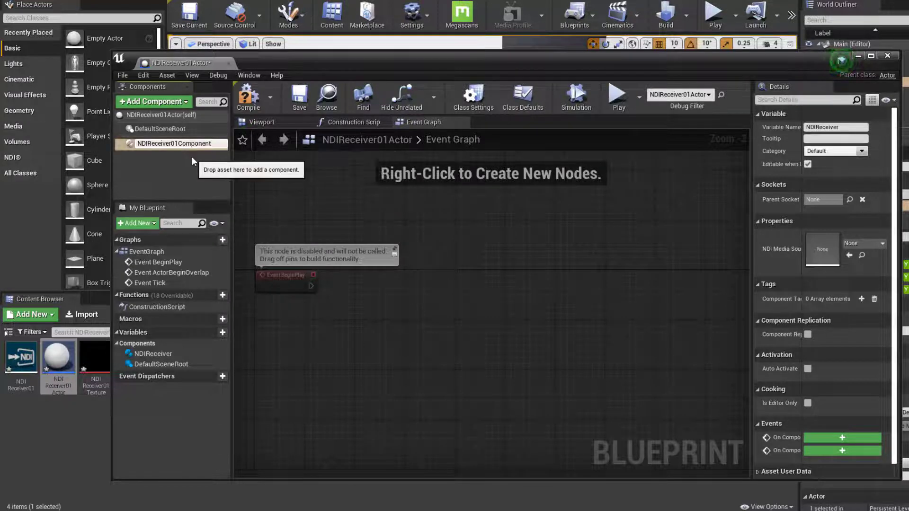
Set NDIReceiver01Component's NDI Media Source to NDIReceiver01
{"action": "left_click", "coordinate": [146, 143]}
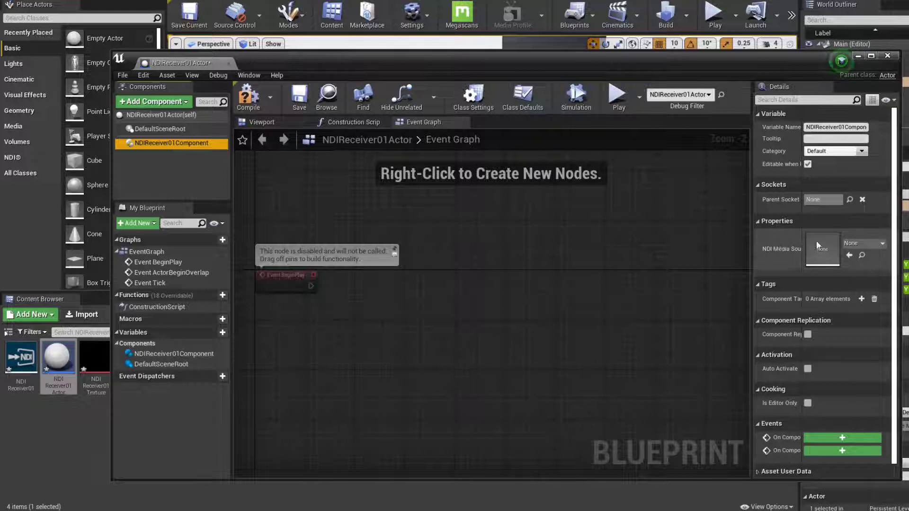
{"action": "left_click", "coordinate": [851, 243]}
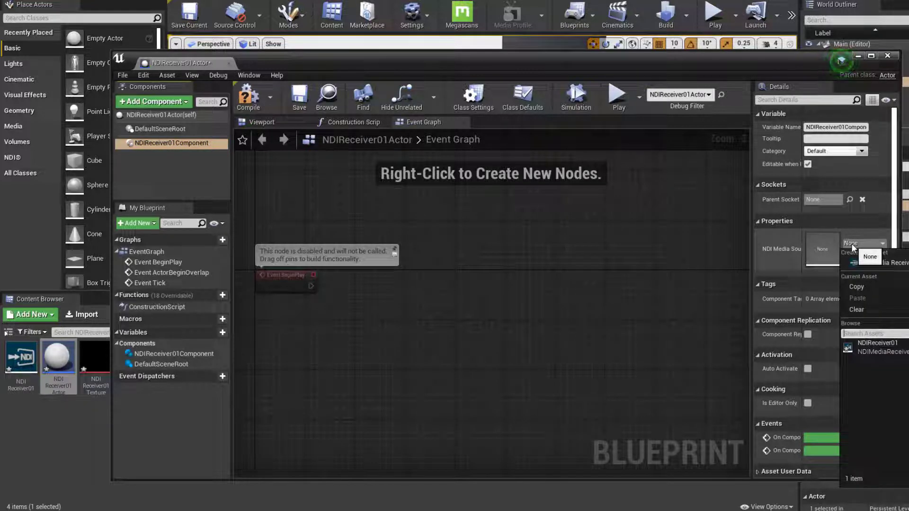
{"action": "left_click", "coordinate": [877, 348]}
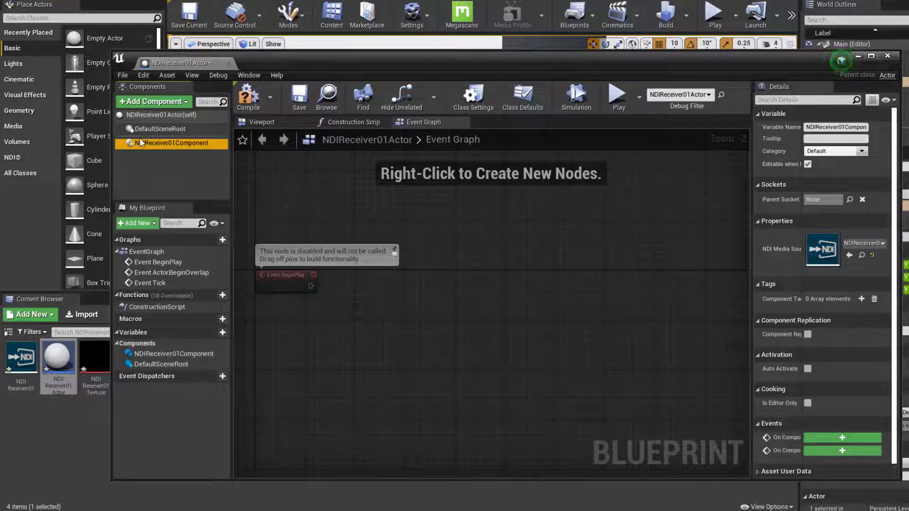
Place an NDIReceiver01Component reference in the graph and wire it into a Start Receiver node
{"action": "left_click_drag", "start_coordinate": [140, 139], "coordinate": [353, 322]}
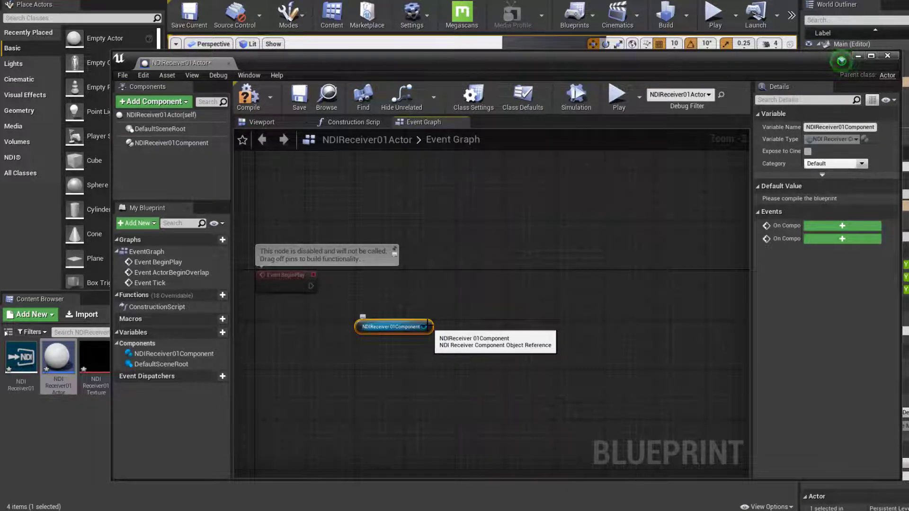
{"action": "left_click_drag", "start_coordinate": [424, 327], "coordinate": [427, 324]}
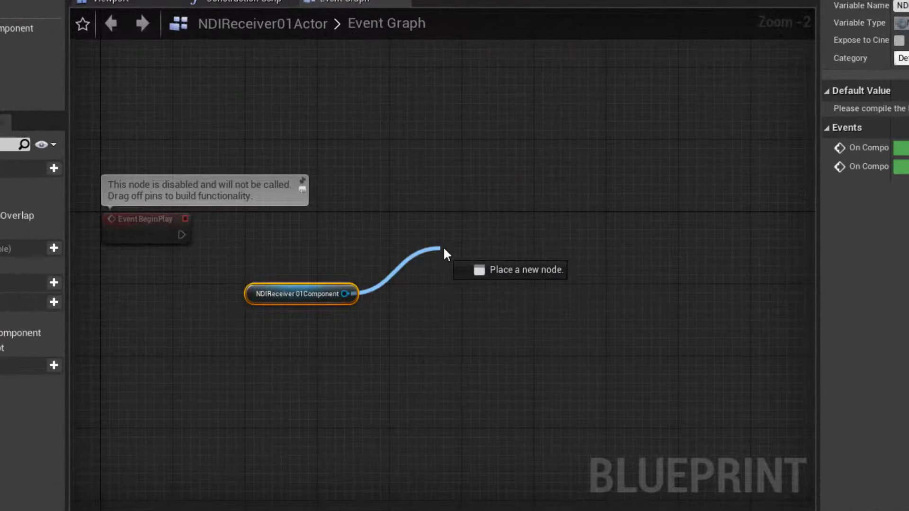
{"action": "left_click_drag", "start_coordinate": [443, 246], "coordinate": [450, 245]}
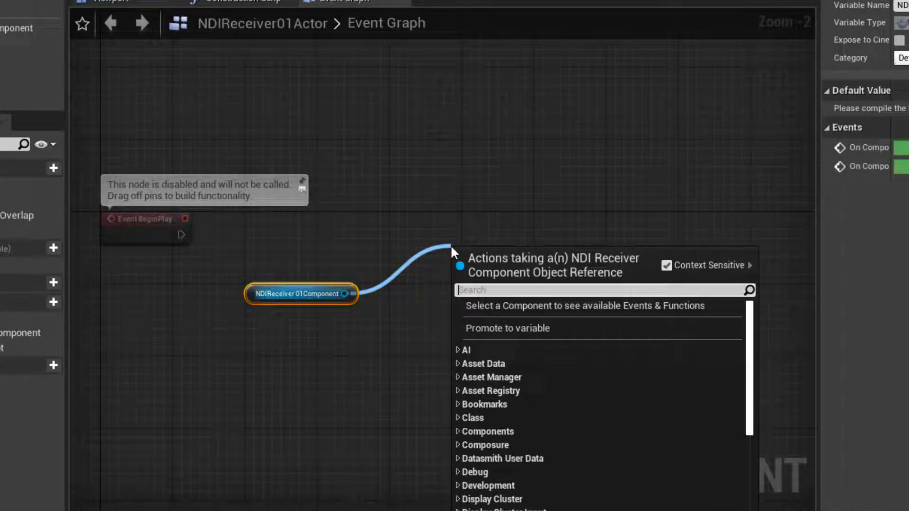
{"action": "type", "text": "Star"}
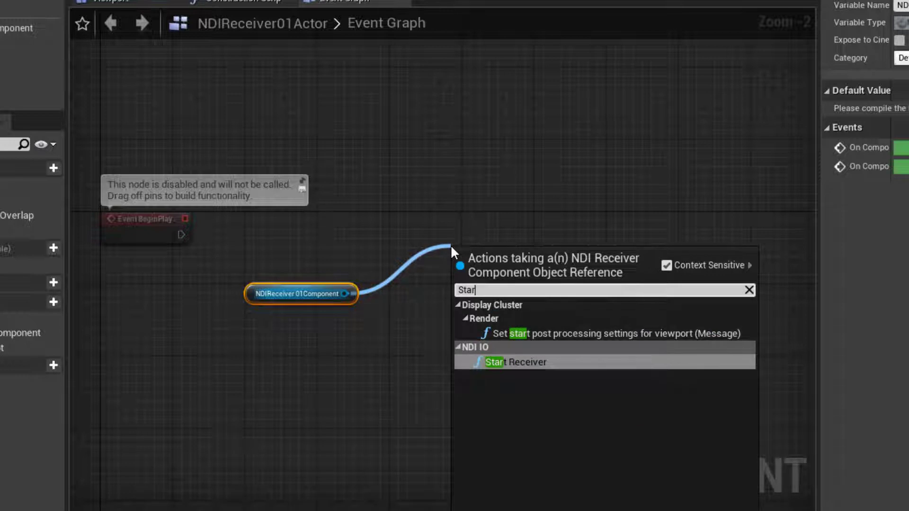
{"action": "type", "text": "t"}
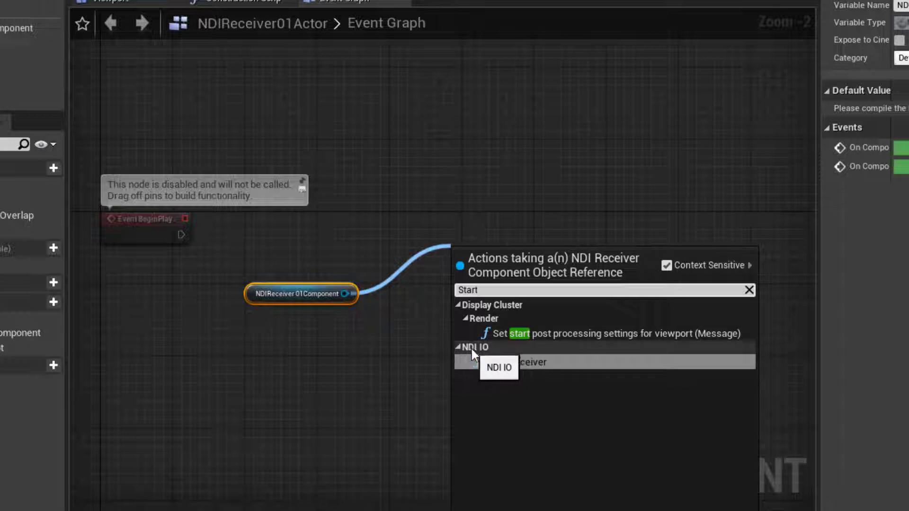
{"action": "left_click", "coordinate": [520, 363]}
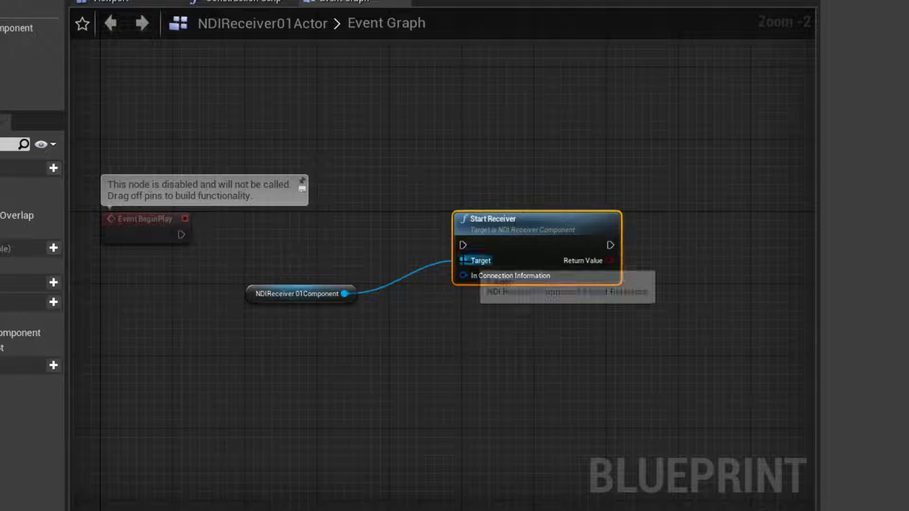
{"action": "scroll", "coordinate": [495, 316], "scroll_direction": "up", "scroll_amount": 2}
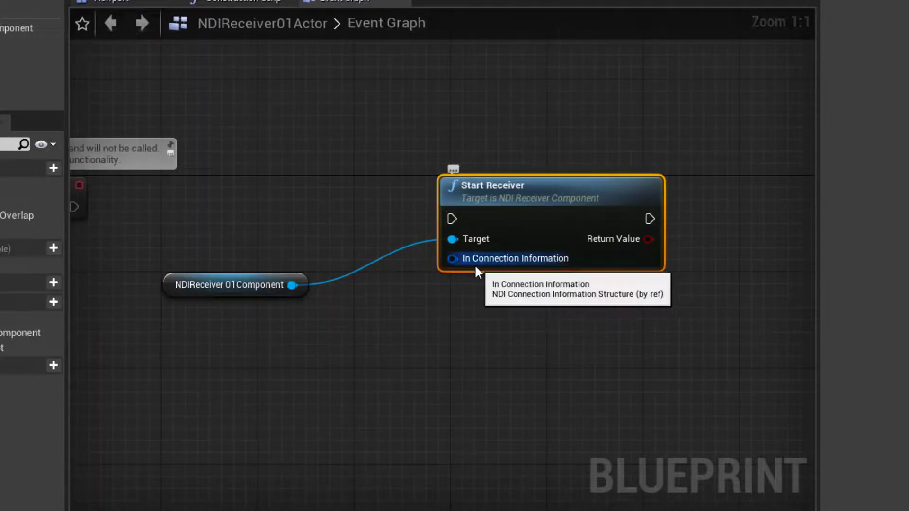
{"action": "left_click_drag", "start_coordinate": [508, 201], "coordinate": [591, 201]}
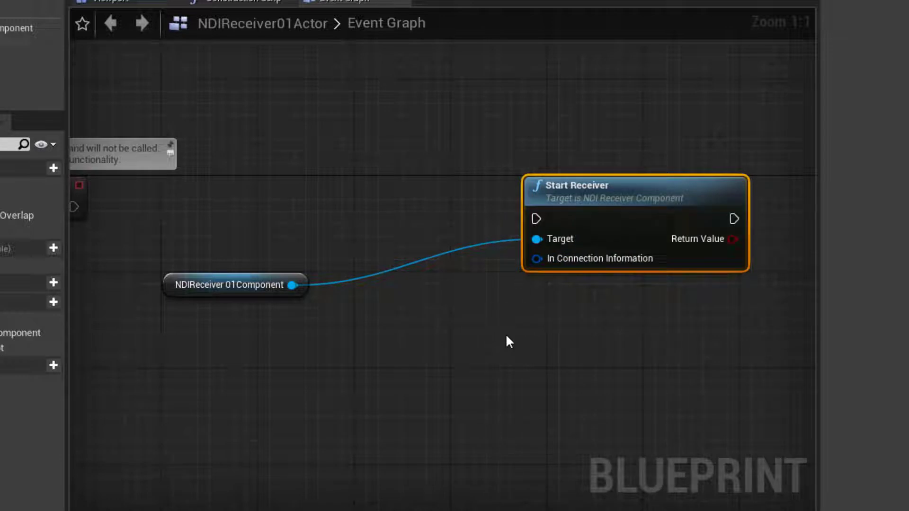
Feed In Connection Information from Find Network Source by Name, with source name BURNERPHONE (Display)
{"action": "left_click_drag", "start_coordinate": [536, 258], "coordinate": [294, 197]}
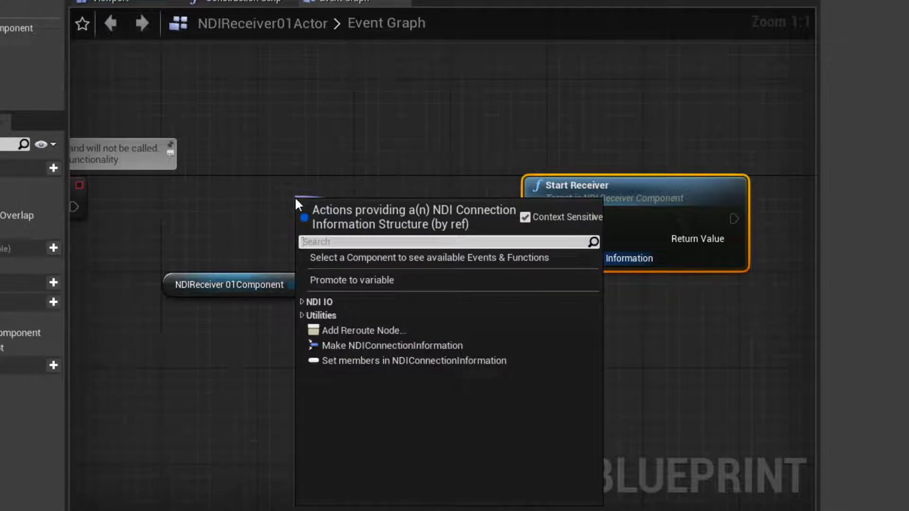
{"action": "type", "text": "Find"}
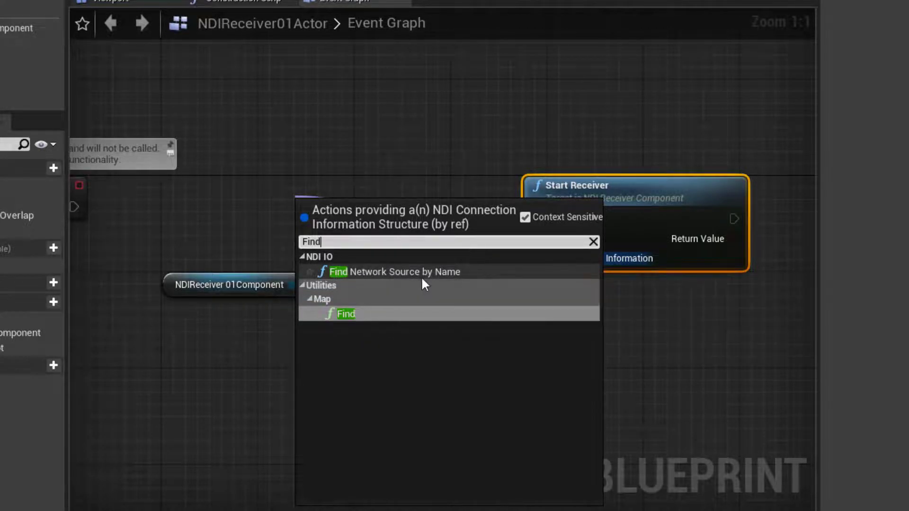
{"action": "left_click", "coordinate": [397, 272]}
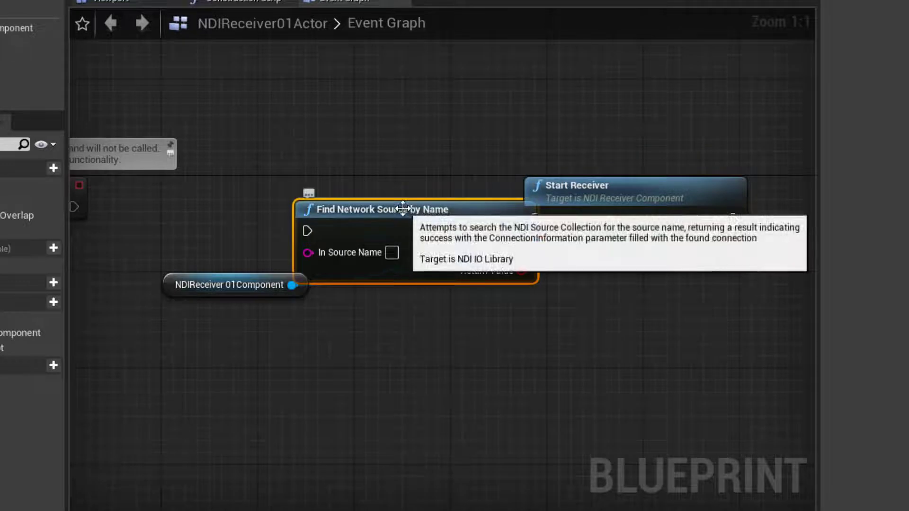
{"action": "left_click_drag", "start_coordinate": [418, 266], "coordinate": [346, 218]}
{"action": "left_click_drag", "start_coordinate": [236, 294], "coordinate": [298, 375]}
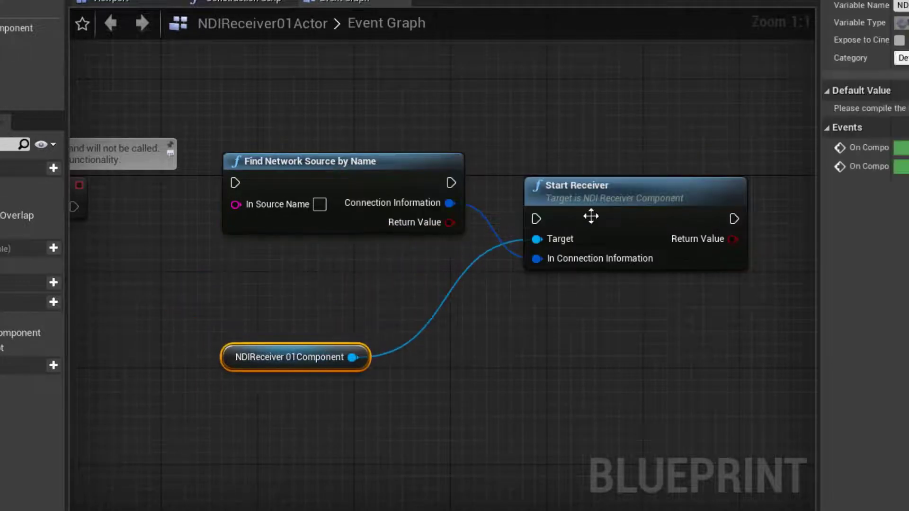
{"action": "left_click_drag", "start_coordinate": [653, 186], "coordinate": [701, 175]}
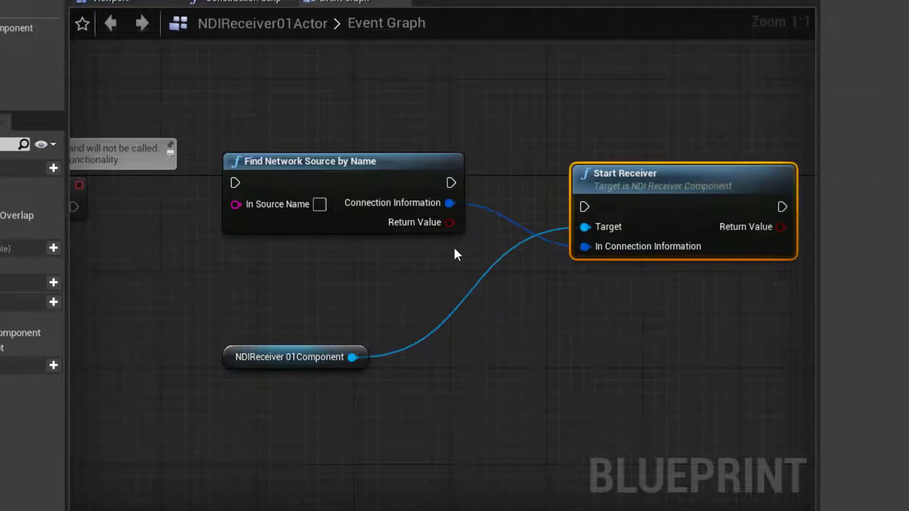
{"action": "left_click", "coordinate": [320, 204]}
{"action": "type", "text": "BURN"}
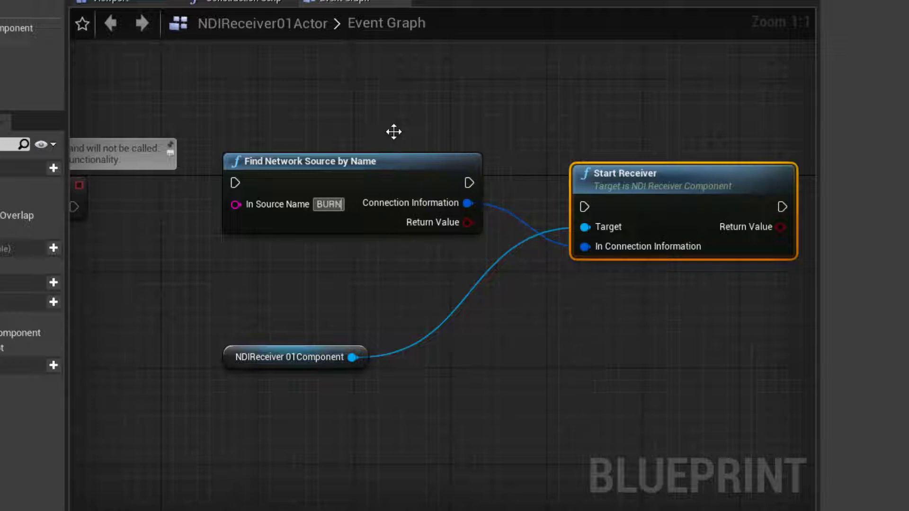
{"action": "type", "text": "ERPHON"}
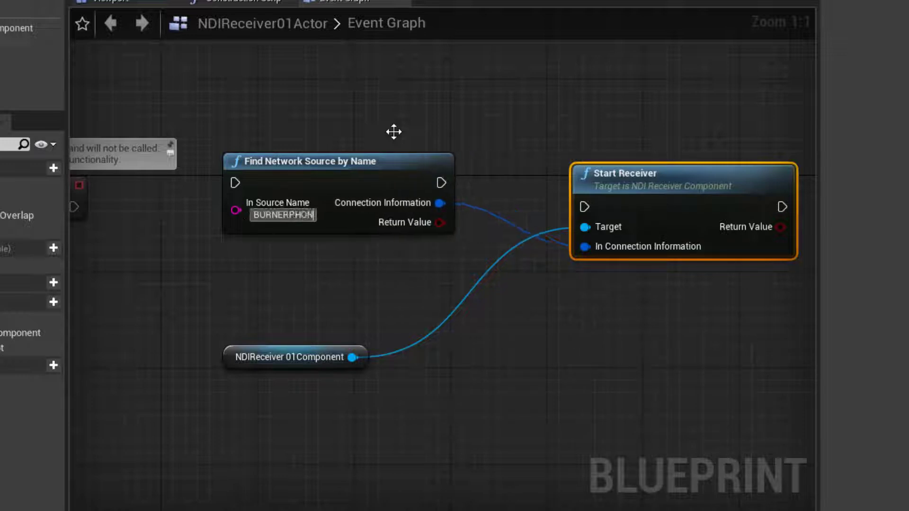
{"action": "type", "text": "E ("}
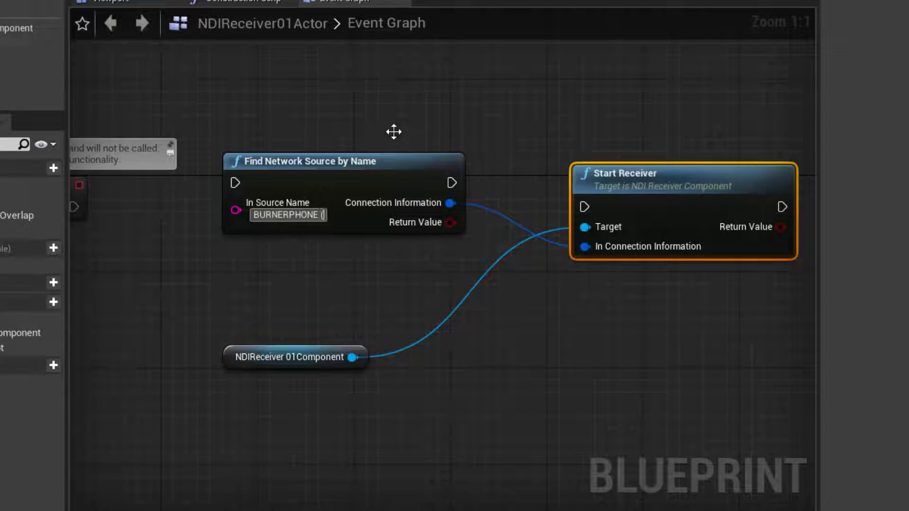
{"action": "type", "text": "Dis"}
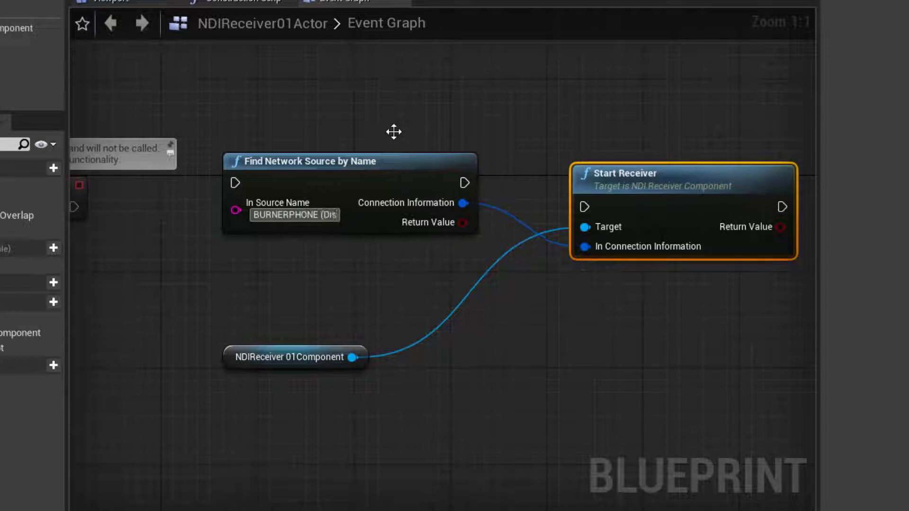
{"action": "type", "text": "play)"}
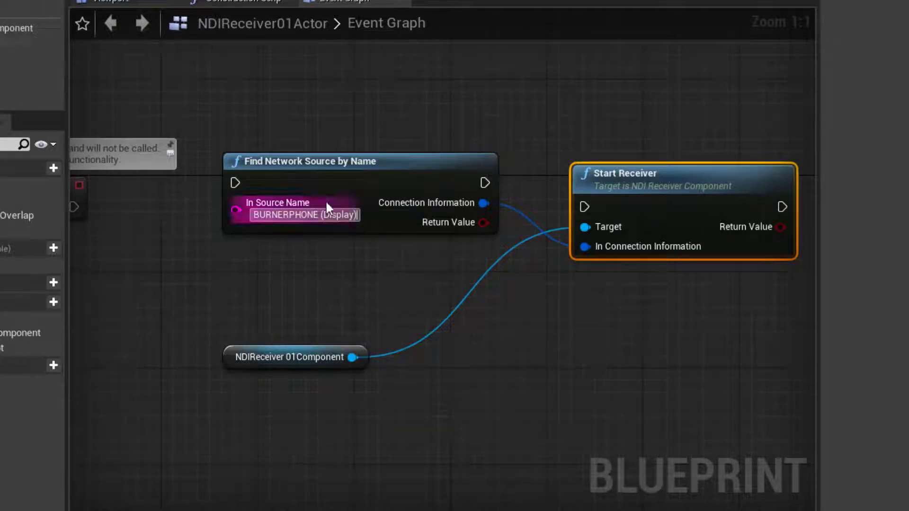
Commit the BURNERPHONE (Display) name, then move Start Receiver right and the component node below it
{"action": "left_click", "coordinate": [327, 226]}
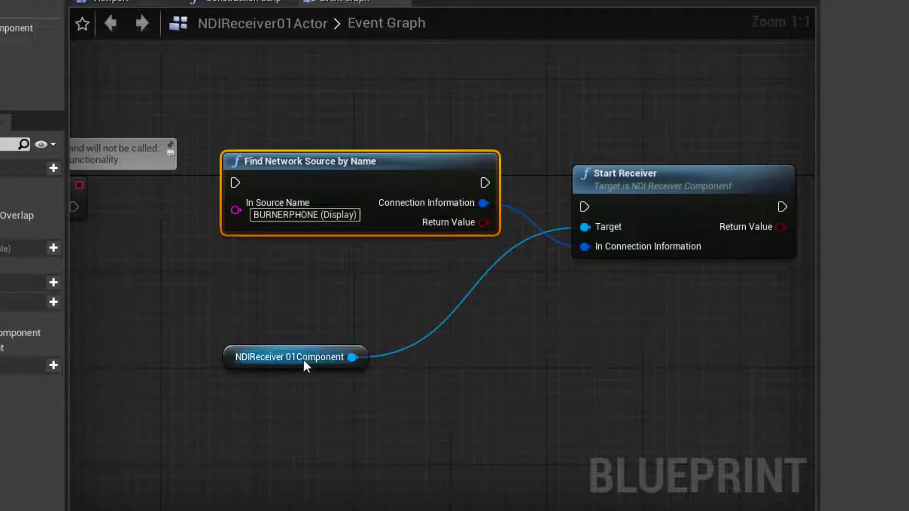
{"action": "left_click_drag", "start_coordinate": [303, 359], "coordinate": [456, 366]}
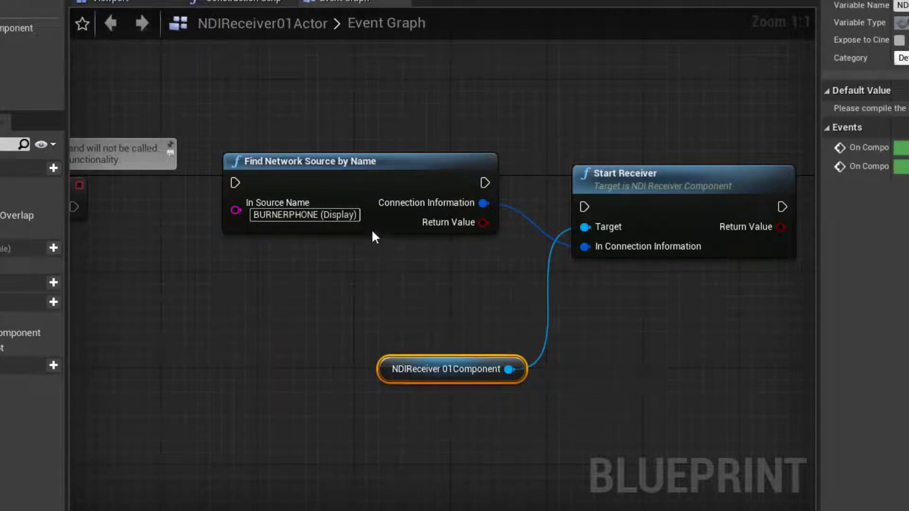
{"action": "left_click_drag", "start_coordinate": [338, 159], "coordinate": [326, 171]}
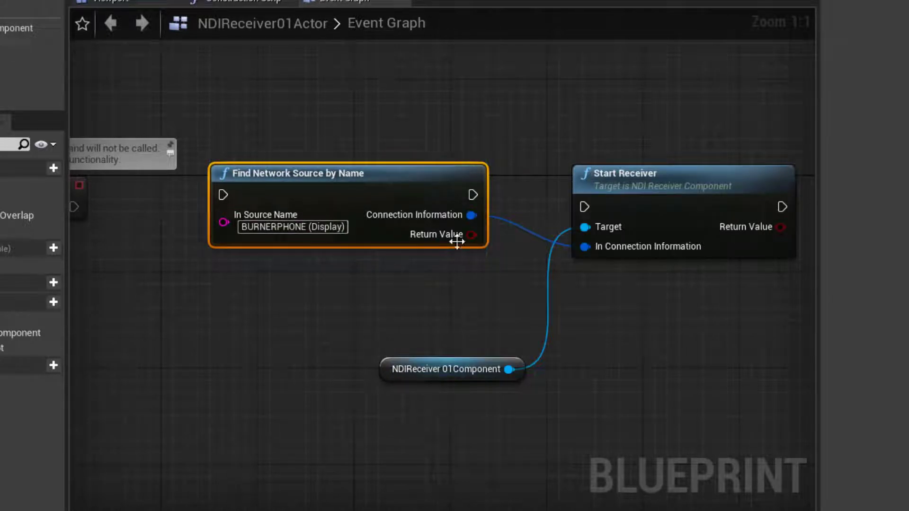
{"action": "scroll", "coordinate": [305, 361], "scroll_direction": "down", "scroll_amount": 2}
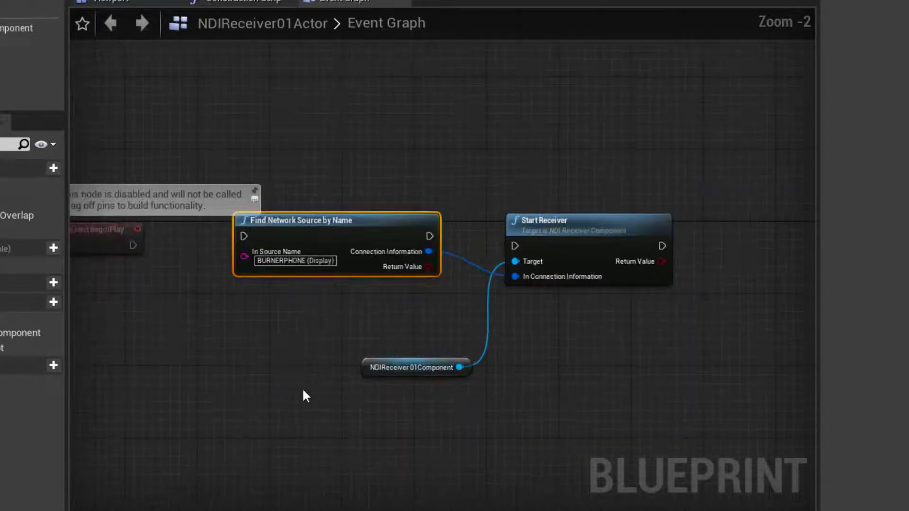
{"action": "scroll", "coordinate": [231, 352], "scroll_direction": "down", "scroll_amount": 1}
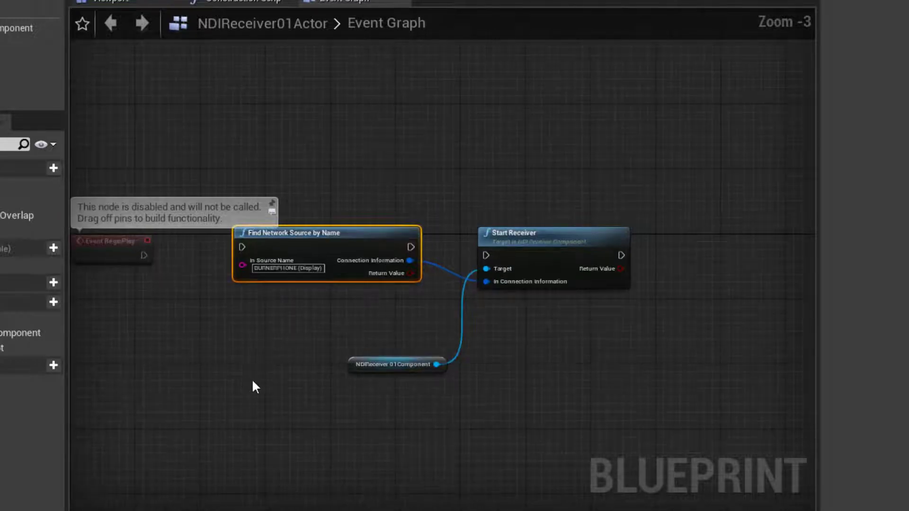
{"action": "right_click_drag", "start_coordinate": [278, 383], "coordinate": [126, 368]}
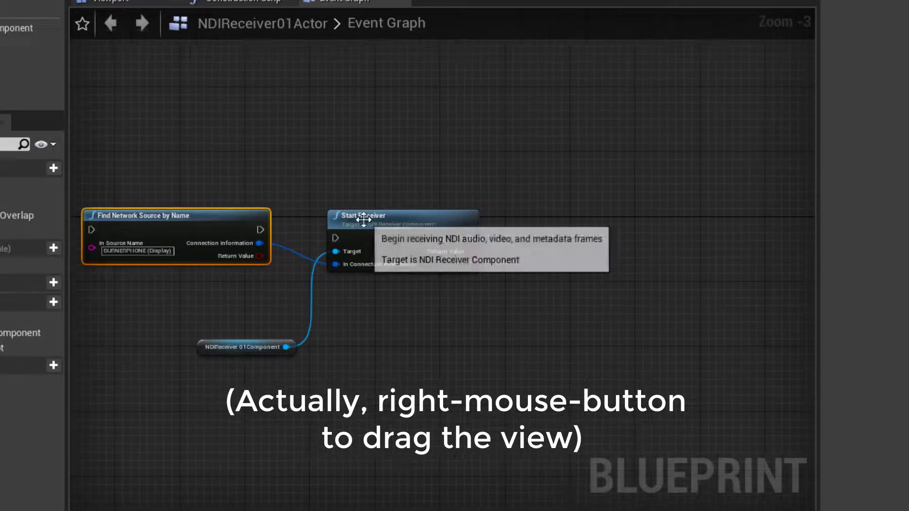
{"action": "left_click_drag", "start_coordinate": [248, 349], "coordinate": [303, 352]}
{"action": "left_click_drag", "start_coordinate": [385, 235], "coordinate": [417, 226]}
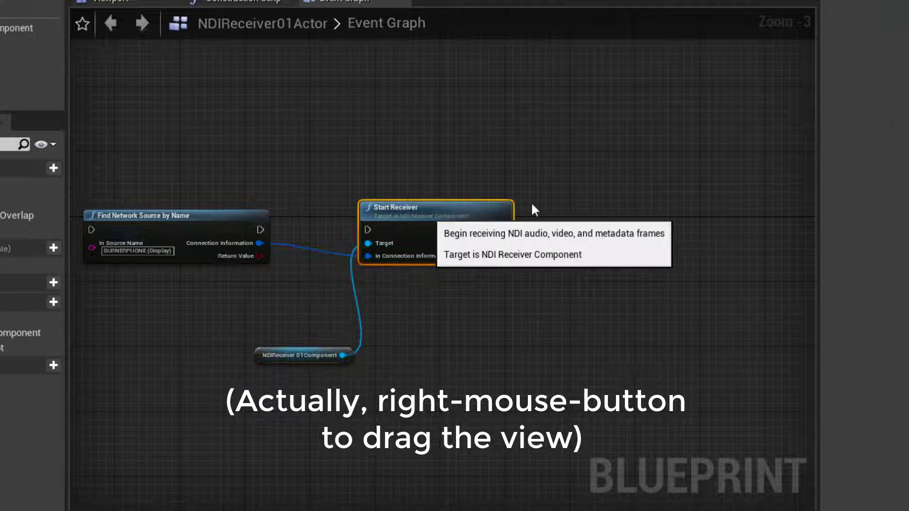
{"action": "left_click_drag", "start_coordinate": [534, 209], "coordinate": [599, 201]}
{"action": "left_click_drag", "start_coordinate": [294, 355], "coordinate": [525, 387]}
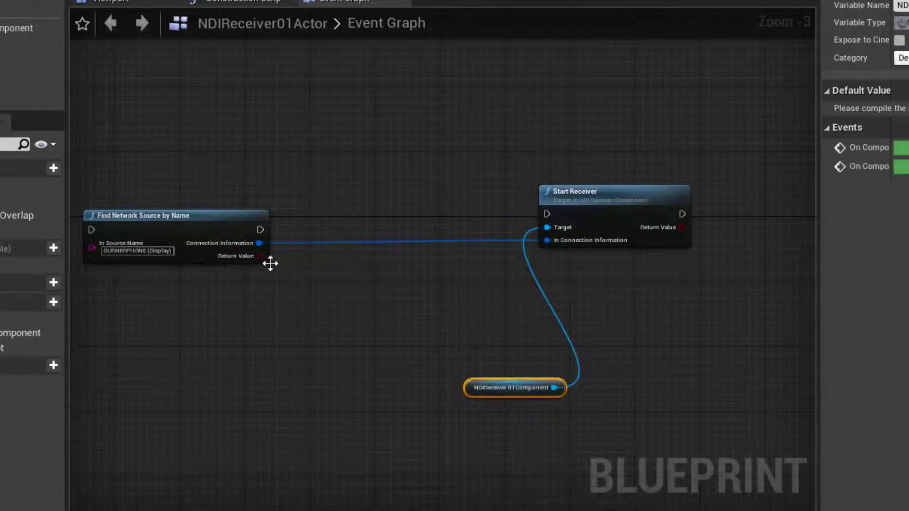
Add a Branch driven by Find Network Source by Name's Return Value
{"action": "left_click_drag", "start_coordinate": [260, 256], "coordinate": [368, 200]}
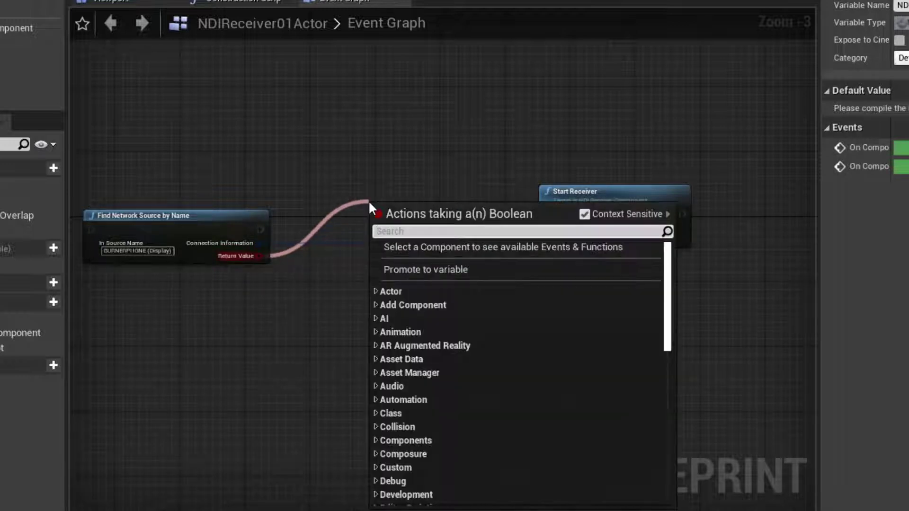
{"action": "type", "text": "Bran"}
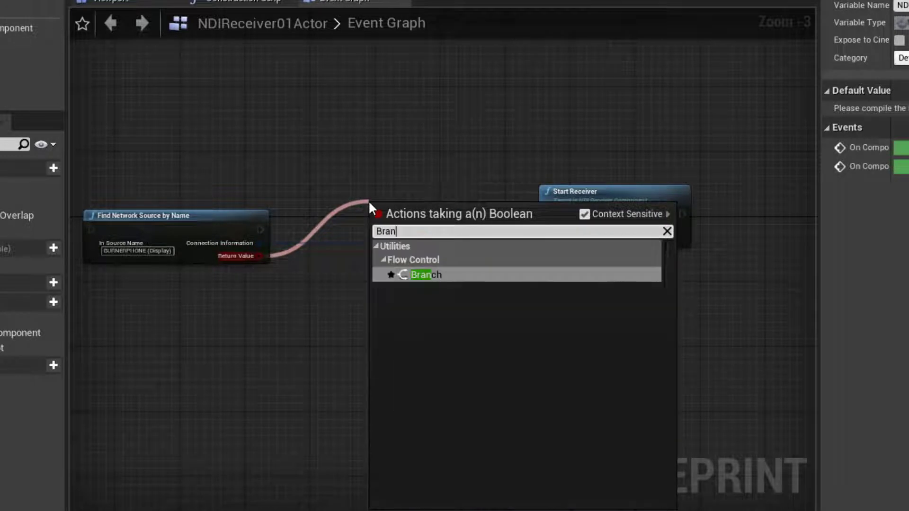
{"action": "left_click", "coordinate": [416, 274]}
{"action": "left_click_drag", "start_coordinate": [395, 213], "coordinate": [379, 186]}
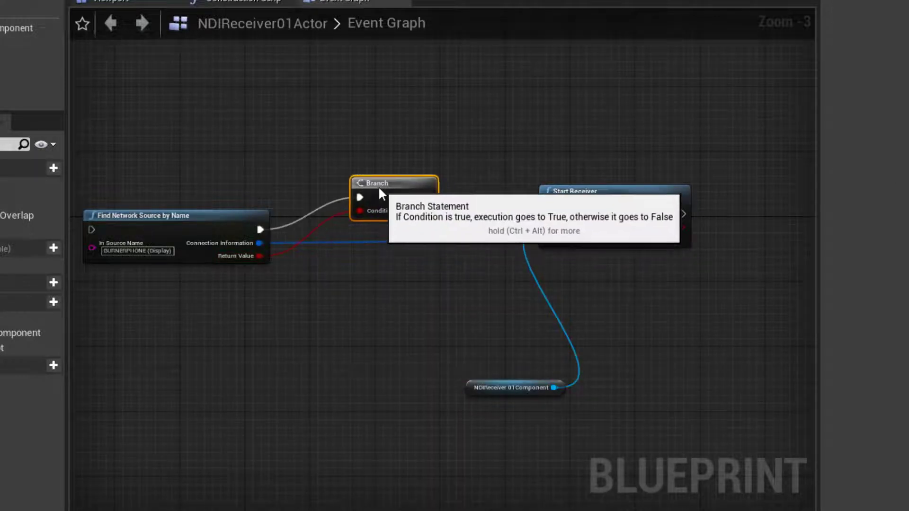
{"action": "scroll", "coordinate": [259, 259], "scroll_direction": "up", "scroll_amount": 2}
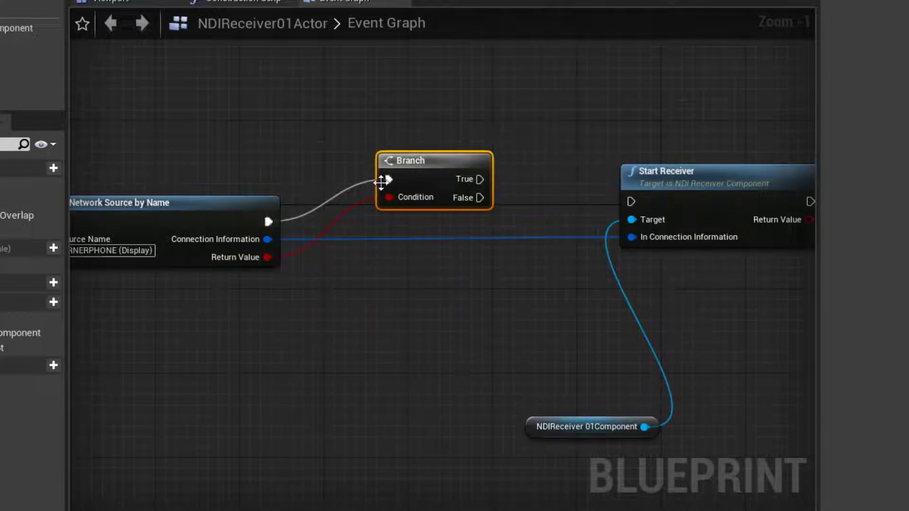
{"action": "left_click_drag", "start_coordinate": [405, 161], "coordinate": [363, 161]}
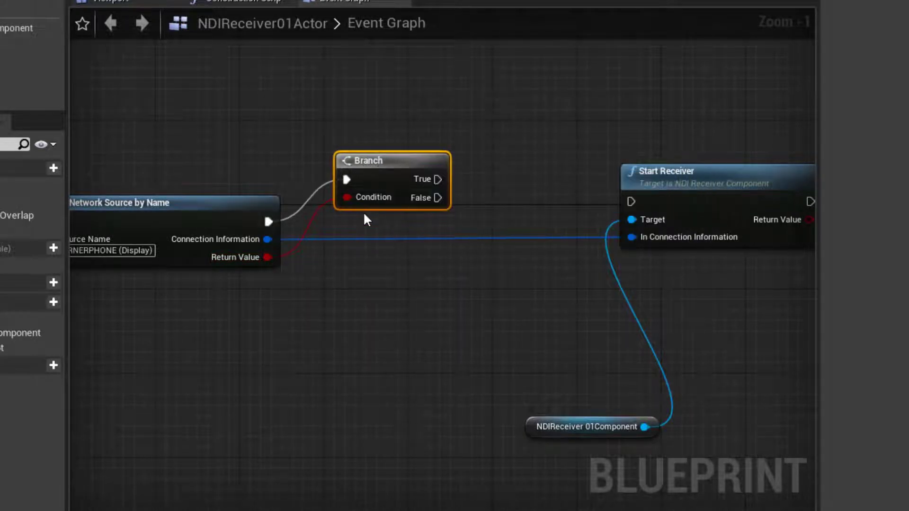
Add a Print String reading 'Found it' on the Branch's True output
{"action": "left_click_drag", "start_coordinate": [438, 179], "coordinate": [503, 130]}
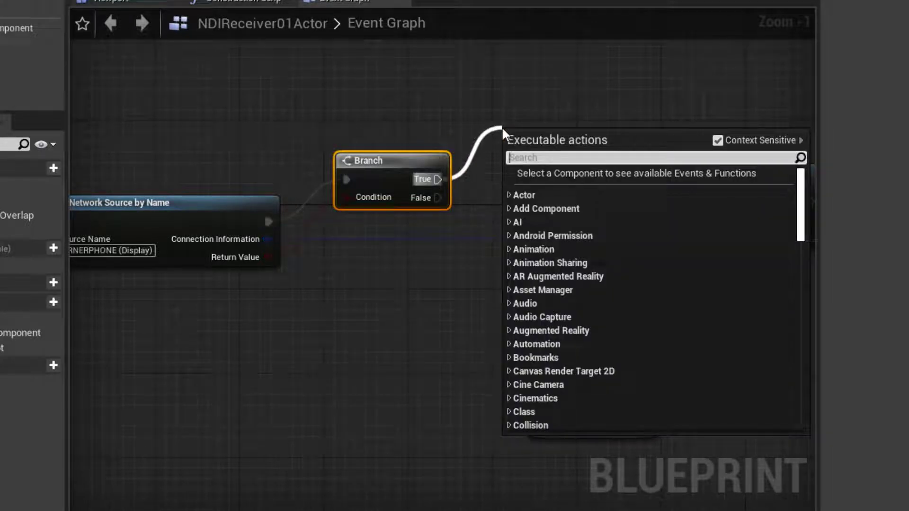
{"action": "type", "text": "Print"}
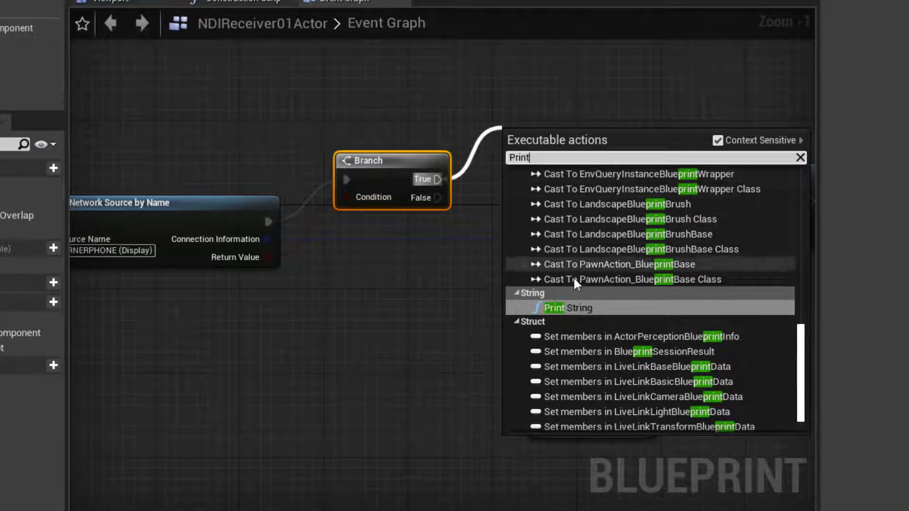
{"action": "left_click", "coordinate": [571, 305]}
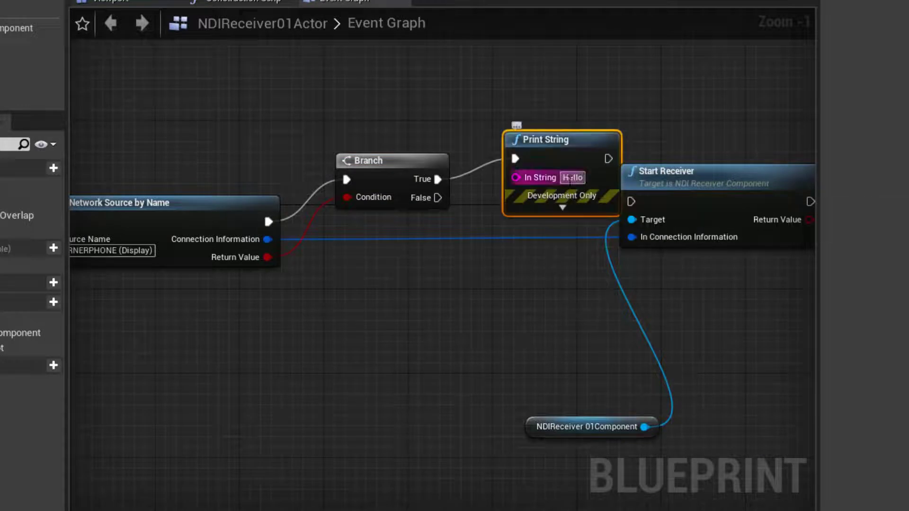
{"action": "left_click", "coordinate": [570, 178]}
{"action": "type", "text": "Found it"}
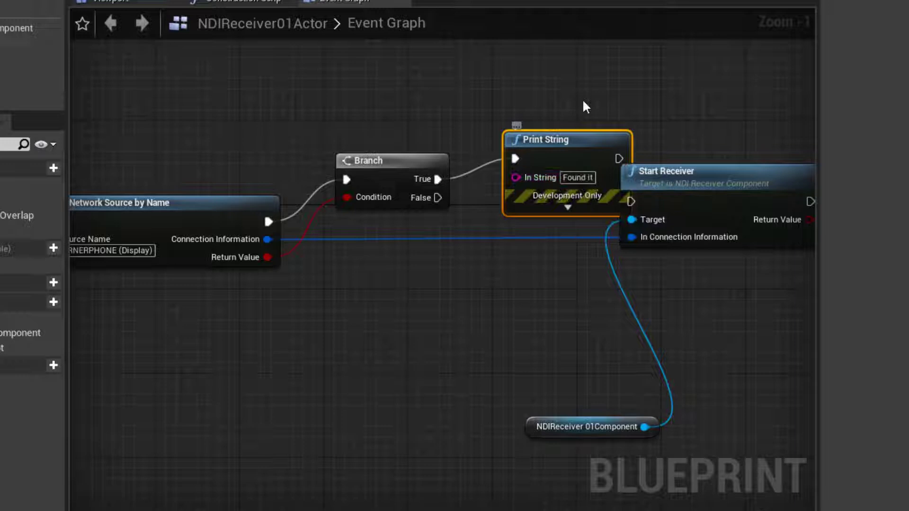
{"action": "left_click", "coordinate": [525, 68]}
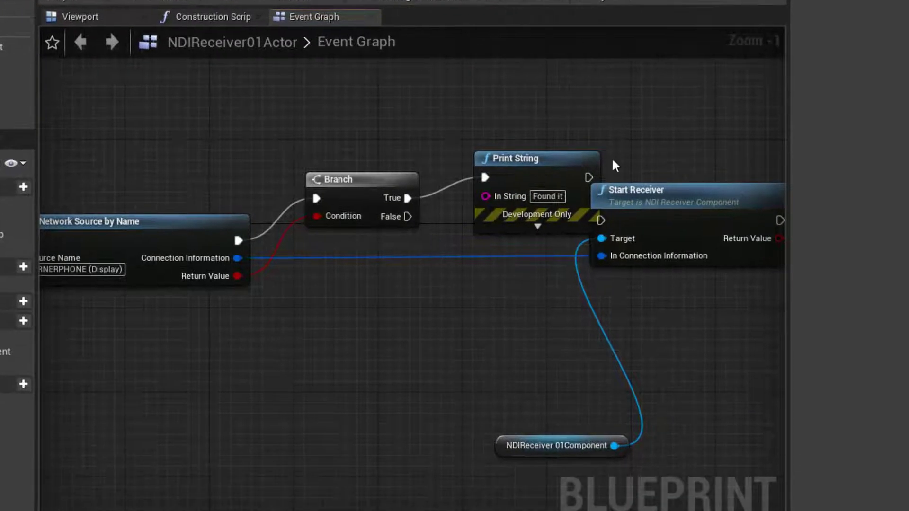
Wire the 'Found it' Print String's execution output into Start Receiver
{"action": "scroll", "coordinate": [463, 305], "scroll_direction": "down", "scroll_amount": 2}
{"action": "left_click_drag", "start_coordinate": [613, 209], "coordinate": [717, 214]}
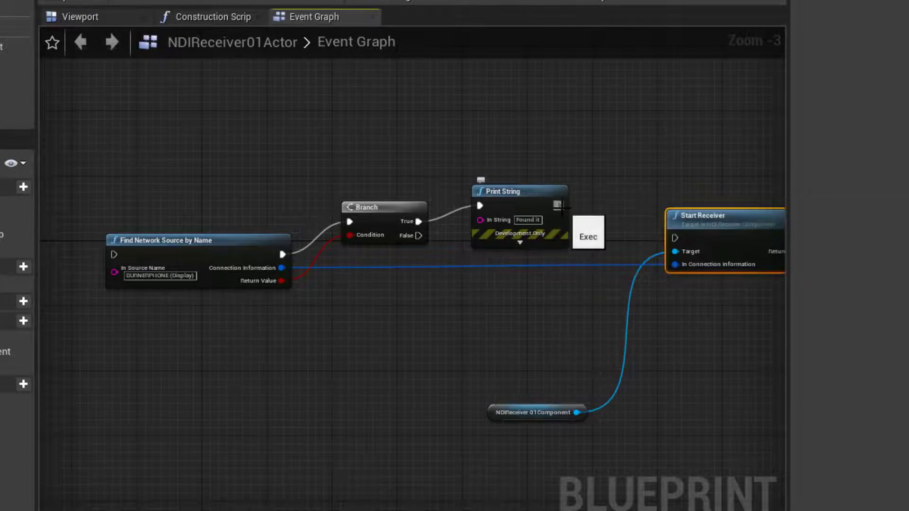
{"action": "left_click_drag", "start_coordinate": [559, 205], "coordinate": [671, 239]}
{"action": "left_click_drag", "start_coordinate": [716, 216], "coordinate": [697, 215]}
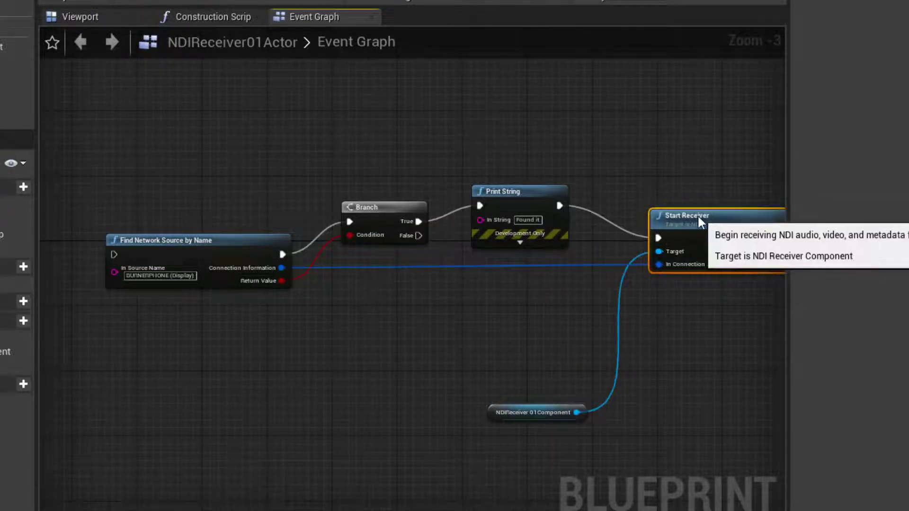
{"action": "left_click_drag", "start_coordinate": [540, 413], "coordinate": [579, 398]}
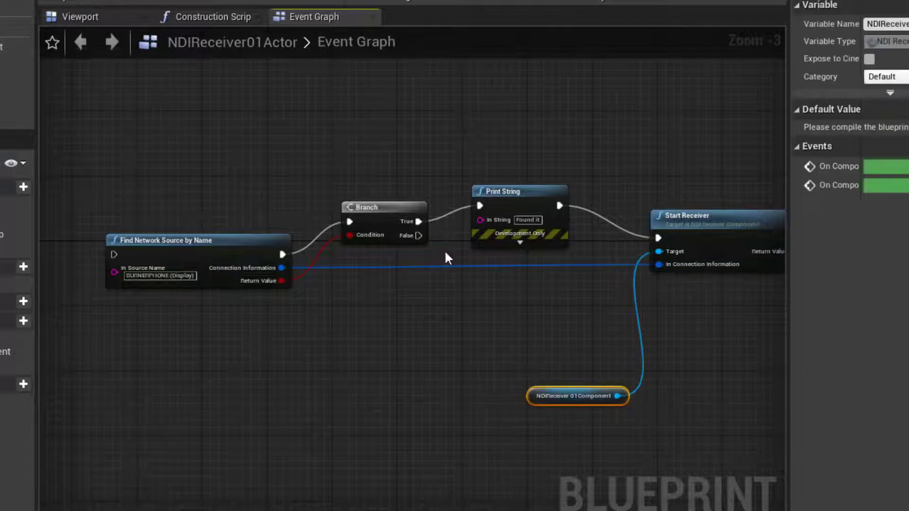
{"action": "scroll", "coordinate": [527, 332], "scroll_direction": "up", "scroll_amount": 3}
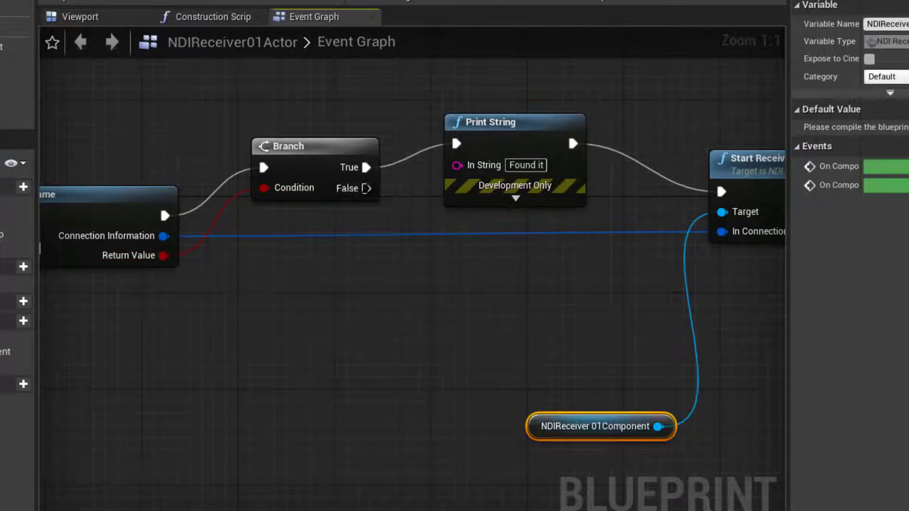
Attach a Print String with the text 'No source' to the first Branch's False output
{"action": "left_click_drag", "start_coordinate": [366, 188], "coordinate": [469, 337]}
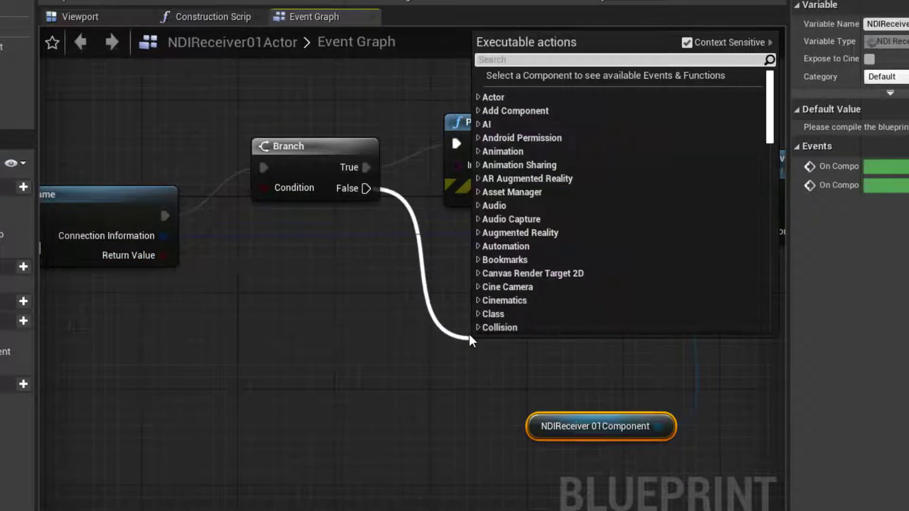
{"action": "type", "text": "print"}
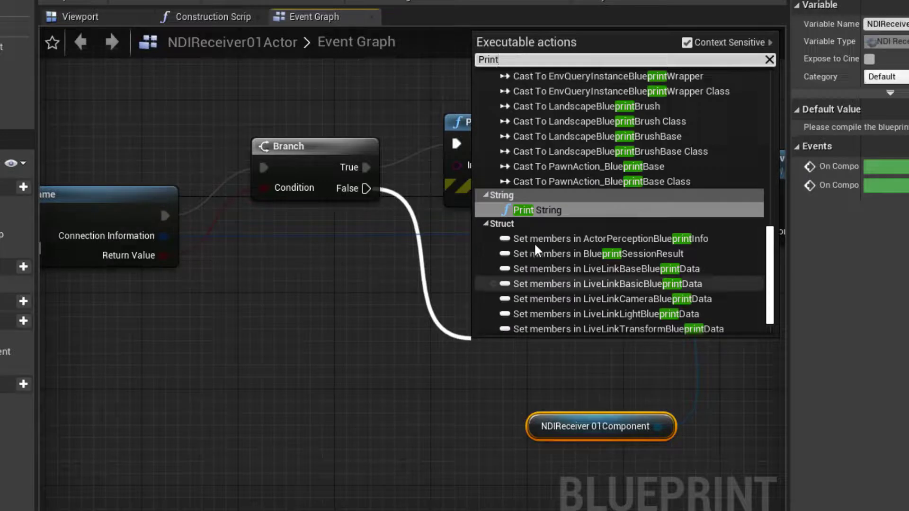
{"action": "key", "text": "Escape"}
{"action": "left_click_drag", "start_coordinate": [492, 351], "coordinate": [444, 267]}
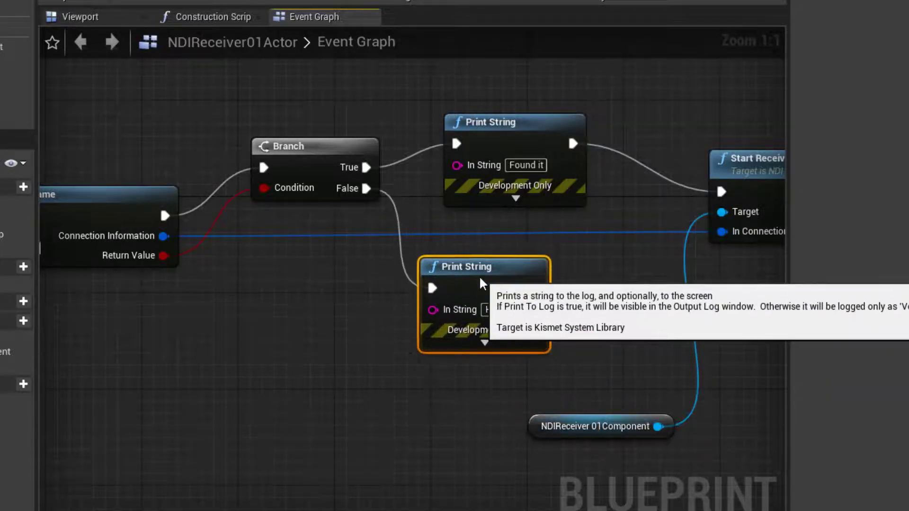
{"action": "double_click", "coordinate": [493, 310]}
{"action": "type", "text": "No"}
{"action": "key", "text": "Return"}
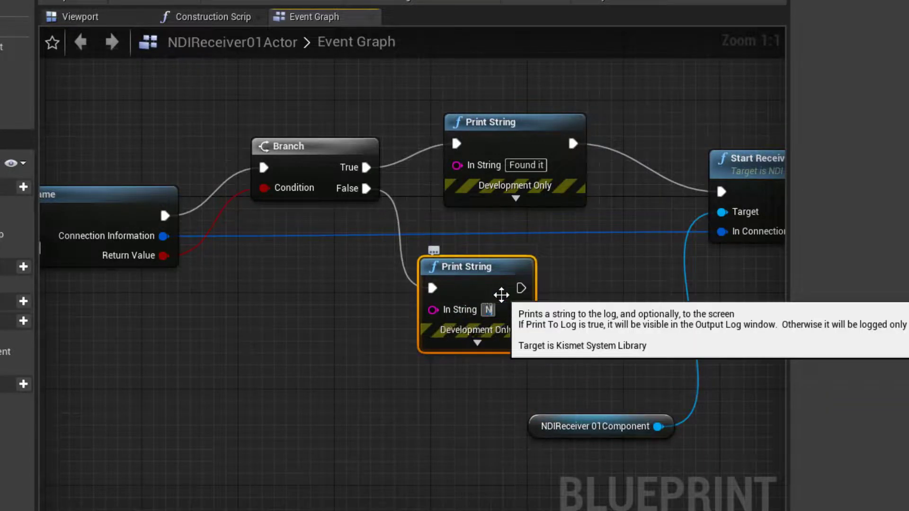
{"action": "type", "text": "sour"}
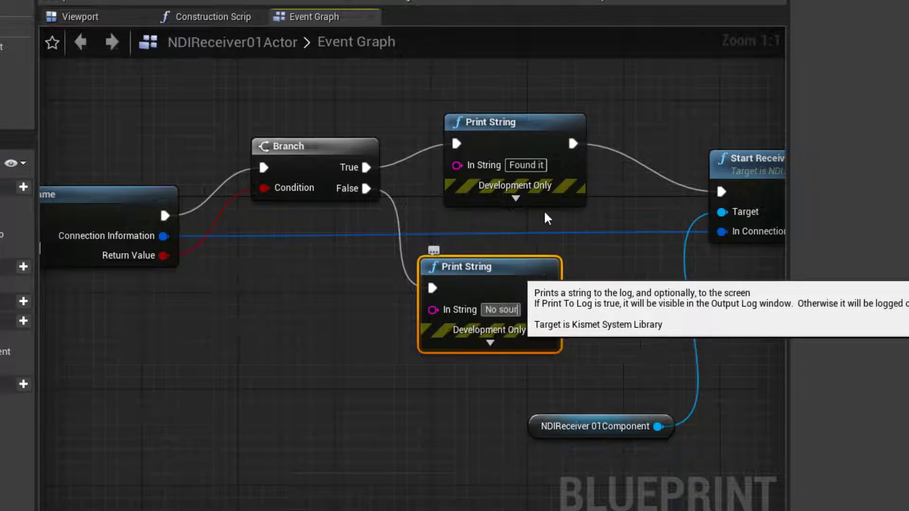
{"action": "type", "text": "ce"}
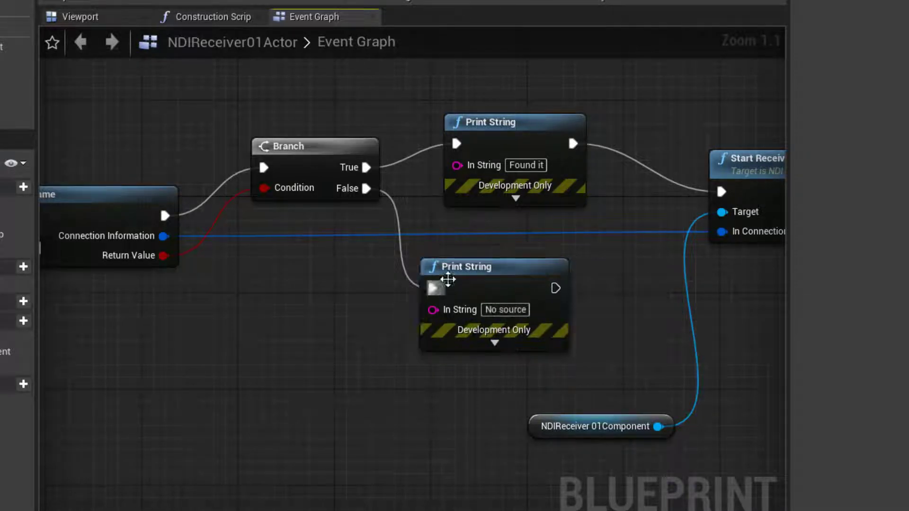
{"action": "left_click_drag", "start_coordinate": [459, 271], "coordinate": [471, 271]}
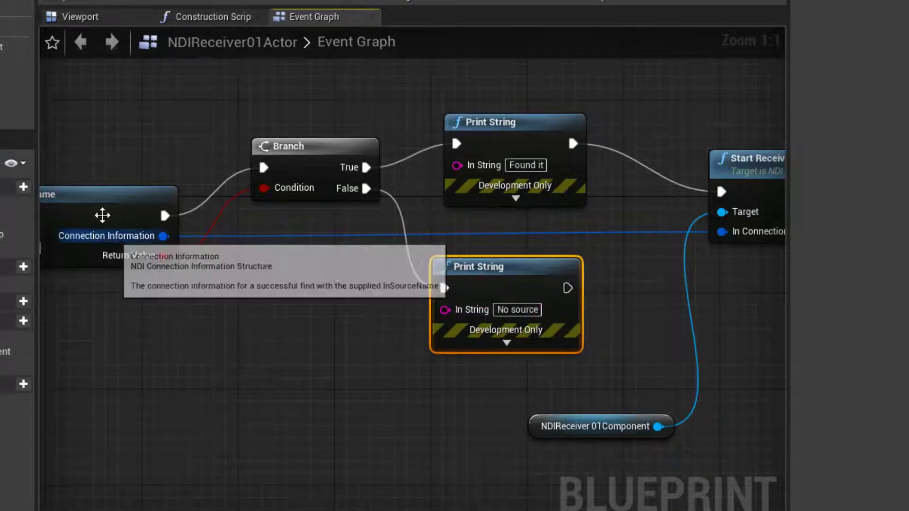
Add a second Branch driven by Start Receiver's Return Value
{"action": "scroll", "coordinate": [336, 347], "scroll_direction": "down", "scroll_amount": 5}
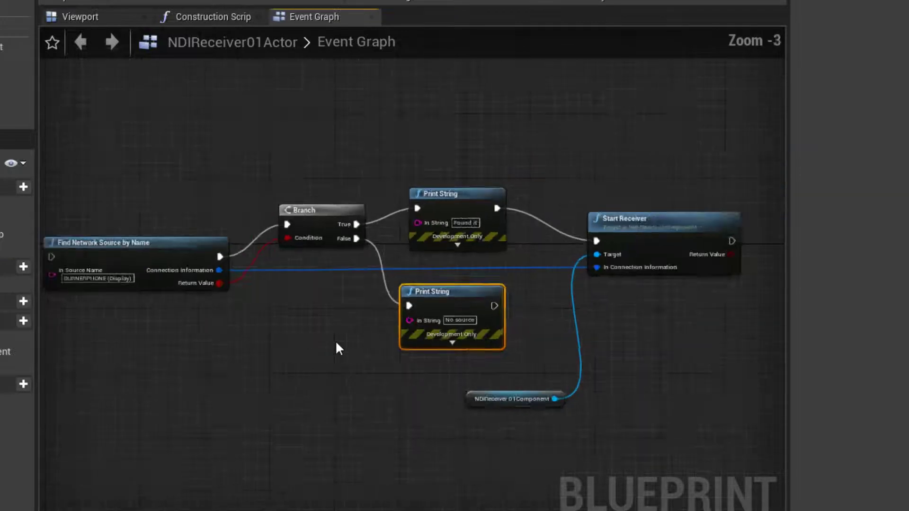
{"action": "right_click_drag", "start_coordinate": [294, 391], "coordinate": [183, 410]}
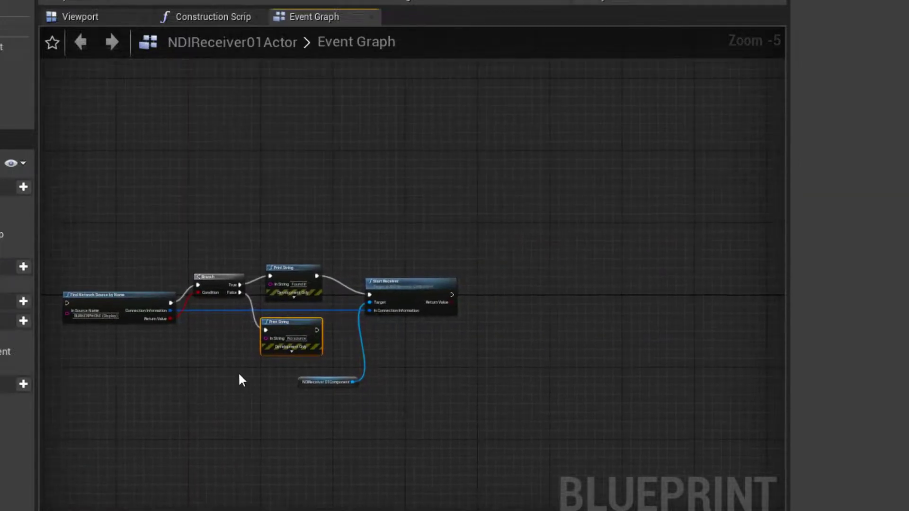
{"action": "scroll", "coordinate": [216, 369], "scroll_direction": "up", "scroll_amount": 6}
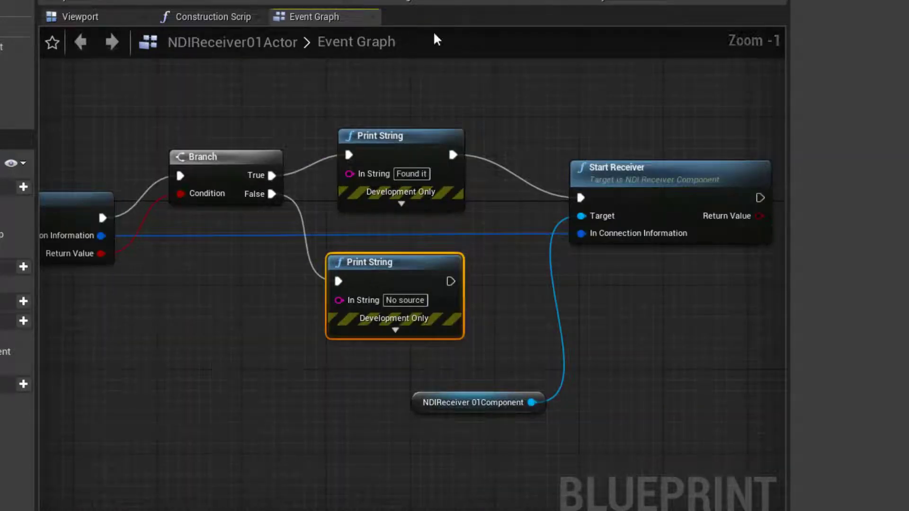
{"action": "right_click_drag", "start_coordinate": [276, 270], "coordinate": [435, 314]}
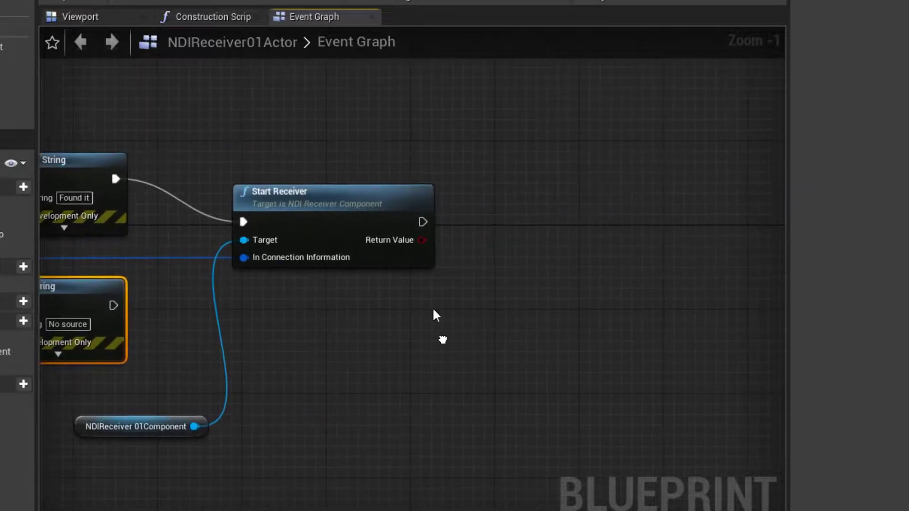
{"action": "right_click_drag", "start_coordinate": [396, 371], "coordinate": [312, 338]}
{"action": "left_click_drag", "start_coordinate": [282, 297], "coordinate": [404, 257]}
{"action": "type", "text": "Branch"}
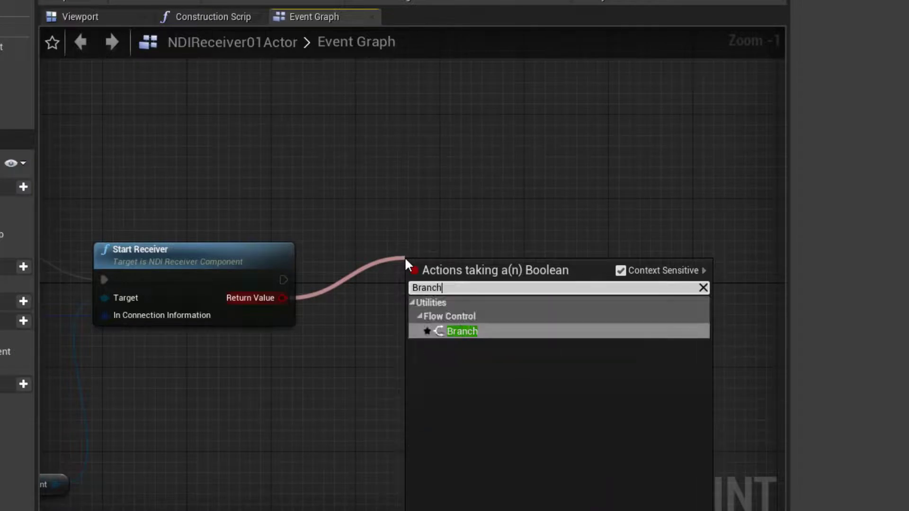
{"action": "left_click", "coordinate": [463, 331]}
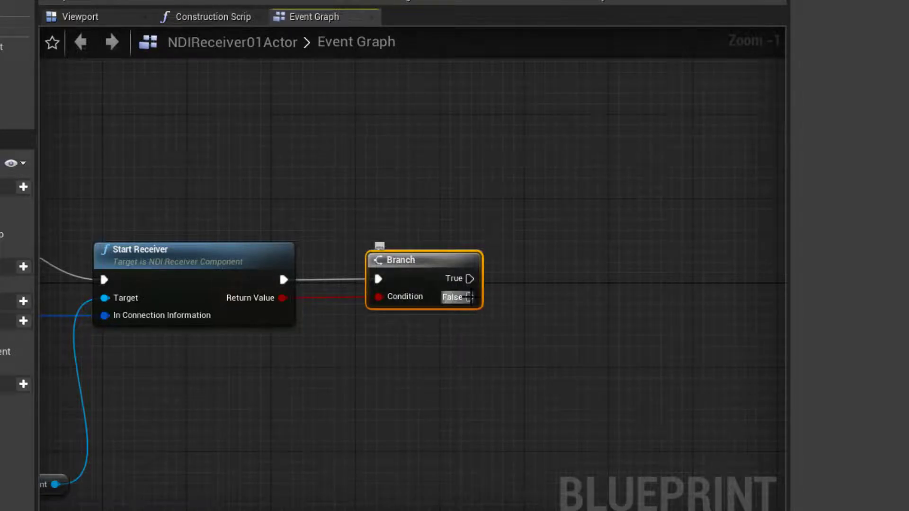
Add a Print String reading 'No joy' on the second Branch's False output
{"action": "left_click_drag", "start_coordinate": [471, 298], "coordinate": [547, 402]}
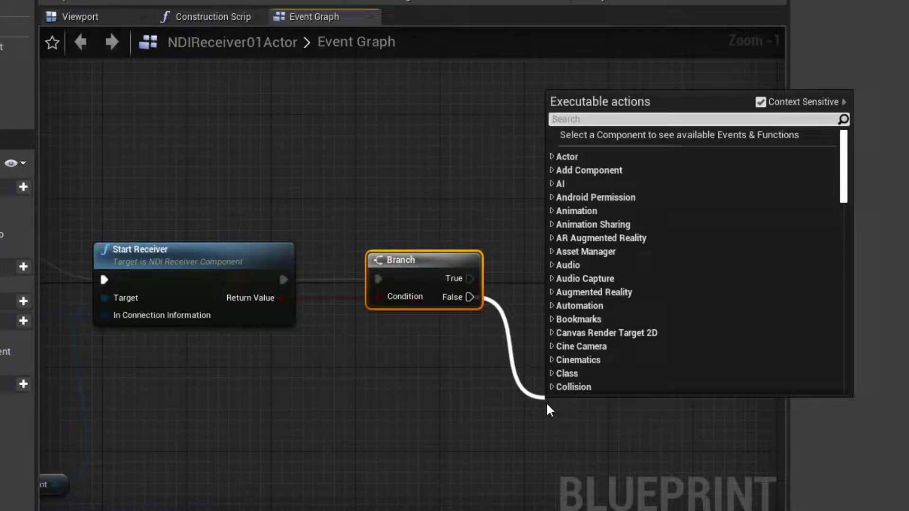
{"action": "type", "text": "Print"}
{"action": "left_click", "coordinate": [616, 273]}
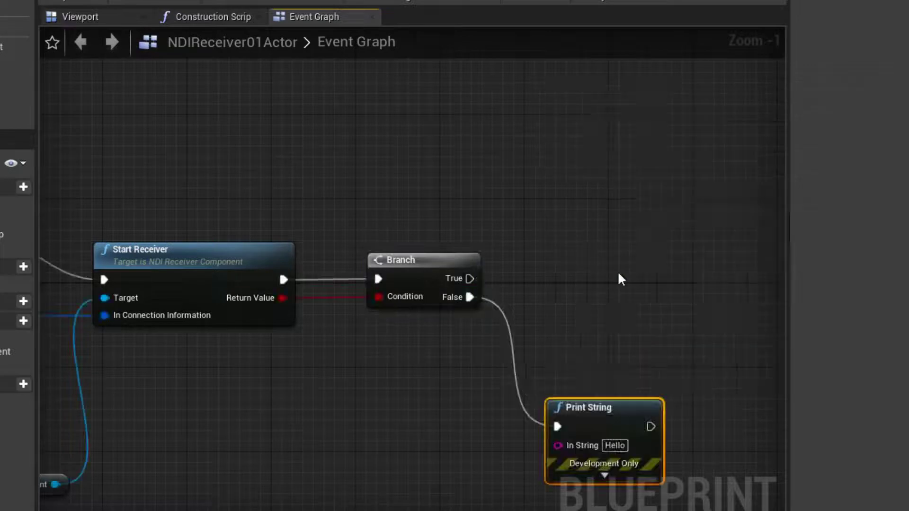
{"action": "left_click", "coordinate": [614, 446]}
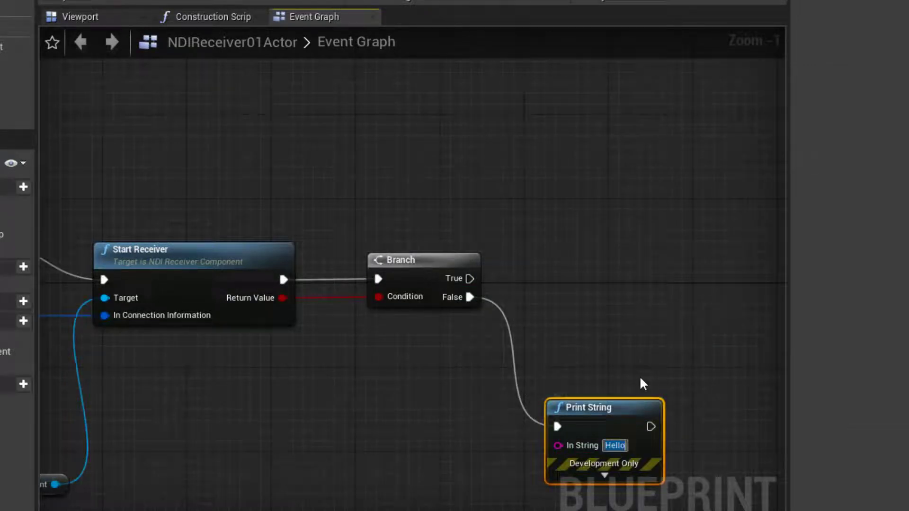
{"action": "type", "text": "No joy"}
{"action": "left_click", "coordinate": [641, 372]}
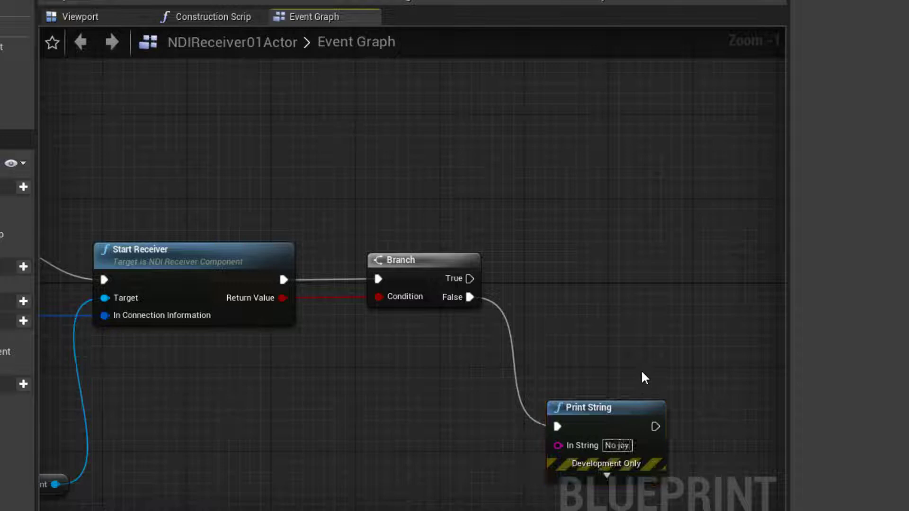
{"action": "left_click_drag", "start_coordinate": [591, 414], "coordinate": [575, 420]}
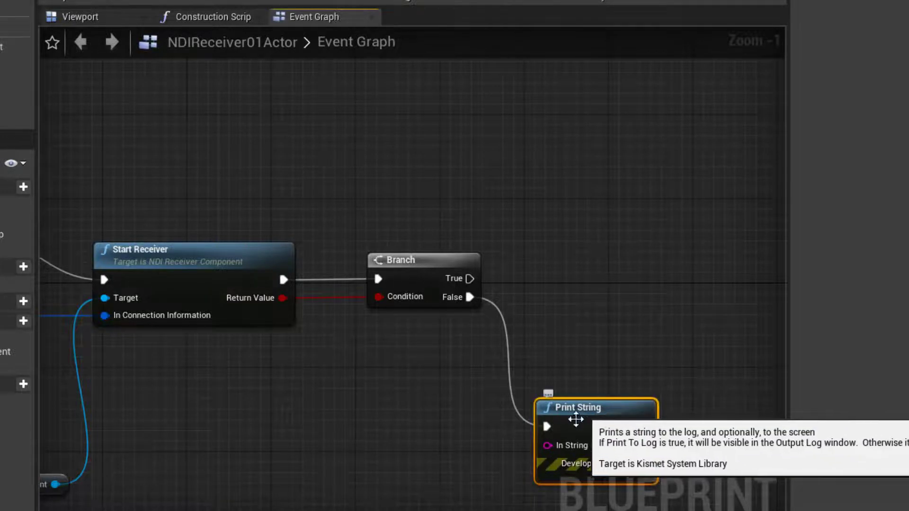
Add a Print String reading 'Should be working' on the second Branch's True output
{"action": "right_click_drag", "start_coordinate": [191, 415], "coordinate": [459, 405]}
{"action": "right_click_drag", "start_coordinate": [80, 327], "coordinate": [296, 312]}
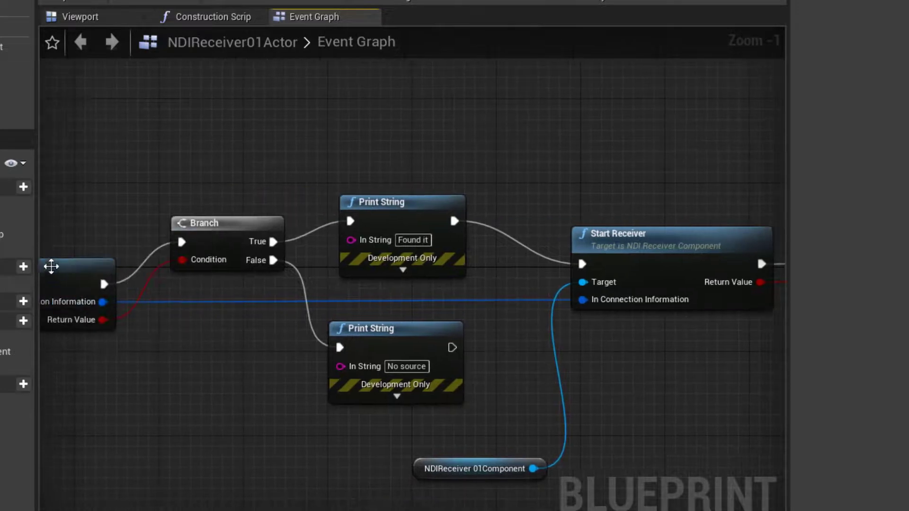
{"action": "right_click_drag", "start_coordinate": [640, 289], "coordinate": [472, 344]}
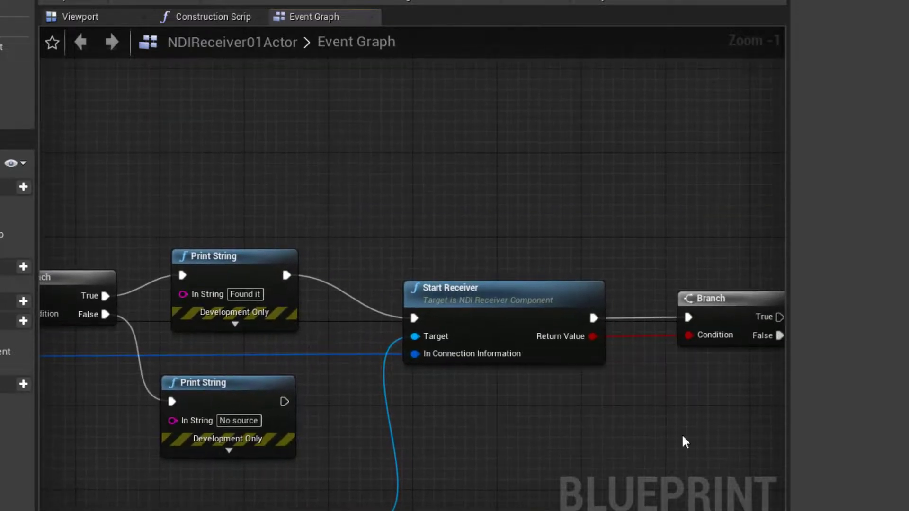
{"action": "right_click_drag", "start_coordinate": [683, 437], "coordinate": [314, 431]}
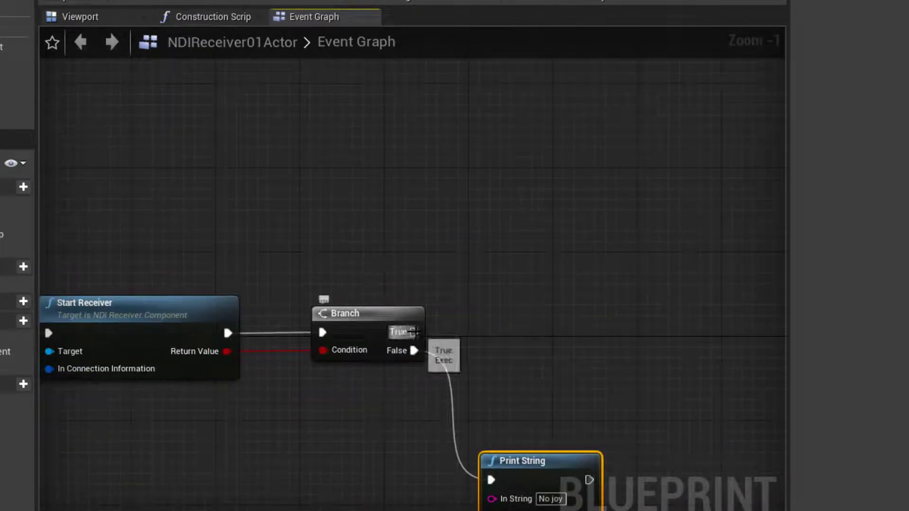
{"action": "left_click_drag", "start_coordinate": [421, 332], "coordinate": [475, 324]}
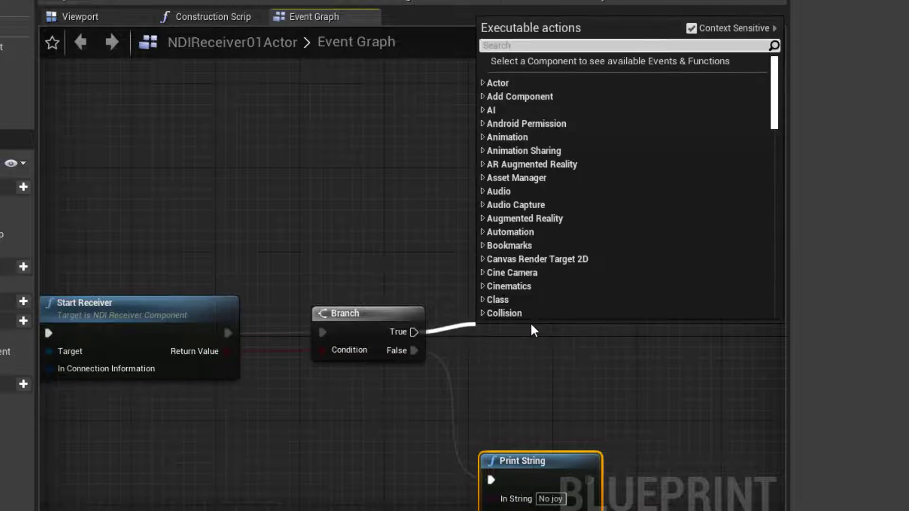
{"action": "type", "text": "Print"}
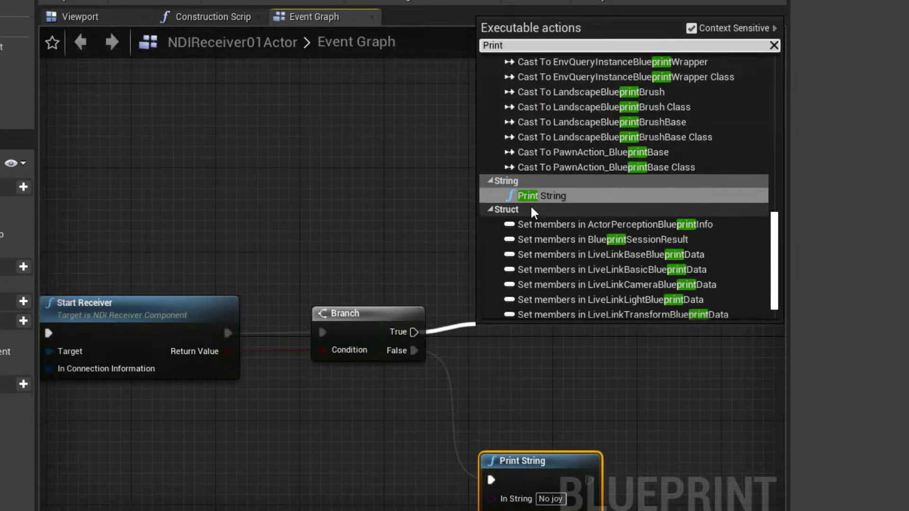
{"action": "left_click", "coordinate": [573, 199]}
{"action": "left_click_drag", "start_coordinate": [536, 335], "coordinate": [530, 313]}
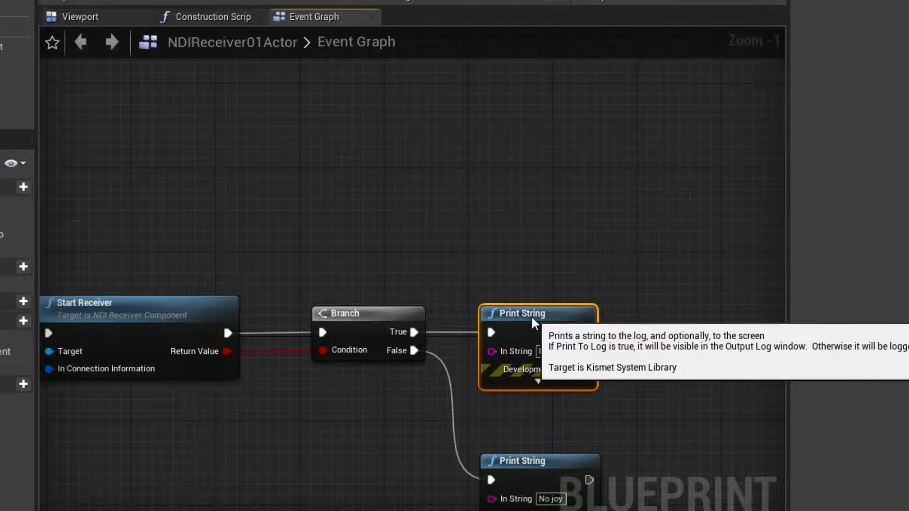
{"action": "left_click", "coordinate": [548, 351]}
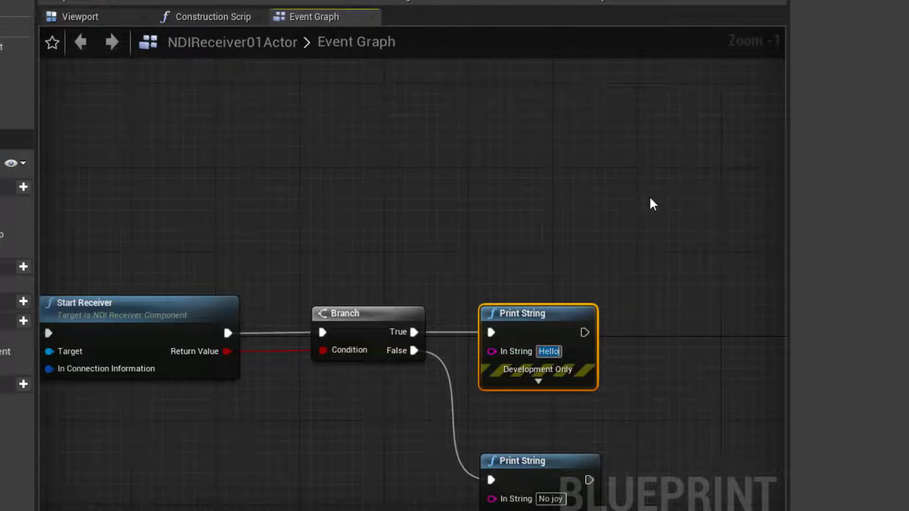
{"action": "type", "text": "Should be wor"}
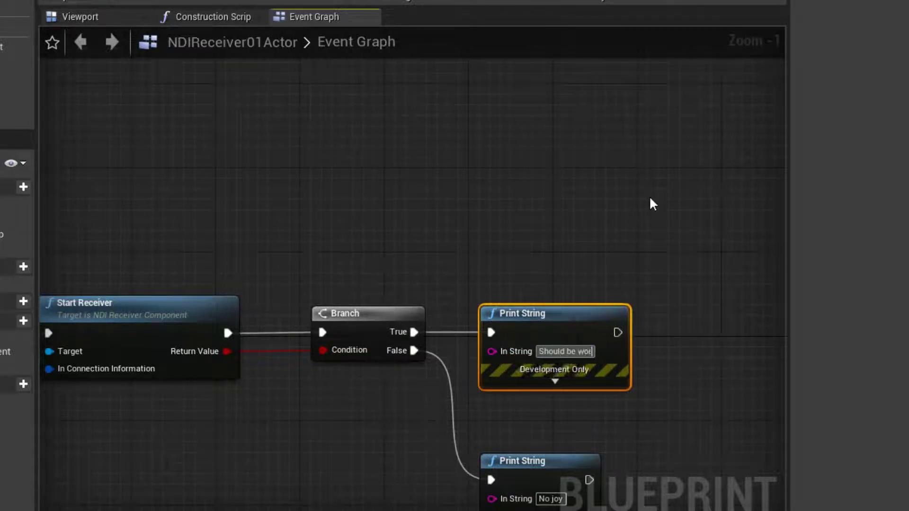
{"action": "type", "text": "kerg"}
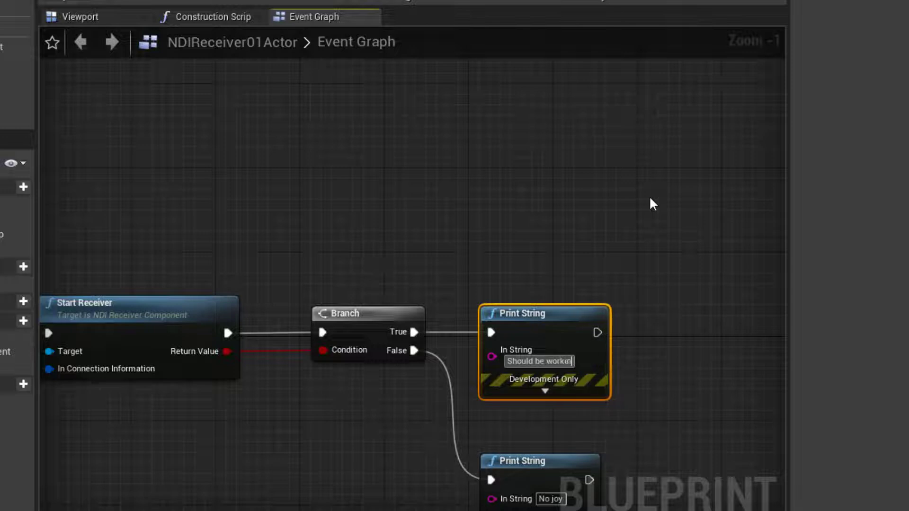
{"action": "left_click", "coordinate": [650, 198]}
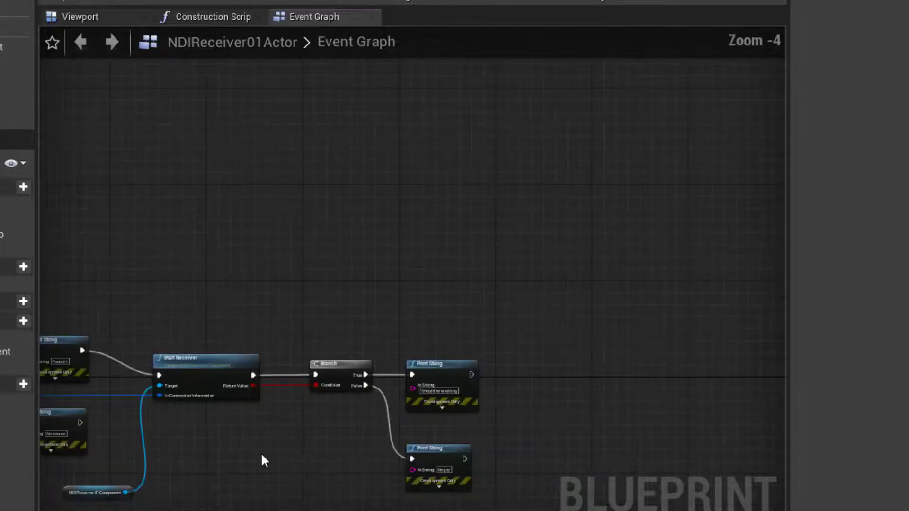
Connect Event BeginPlay to Find Network Source by Name and frame the whole graph
{"action": "right_click_drag", "start_coordinate": [240, 466], "coordinate": [595, 376]}
{"action": "scroll", "coordinate": [205, 386], "scroll_direction": "up", "scroll_amount": 2}
{"action": "right_click_drag", "start_coordinate": [151, 398], "coordinate": [253, 327]}
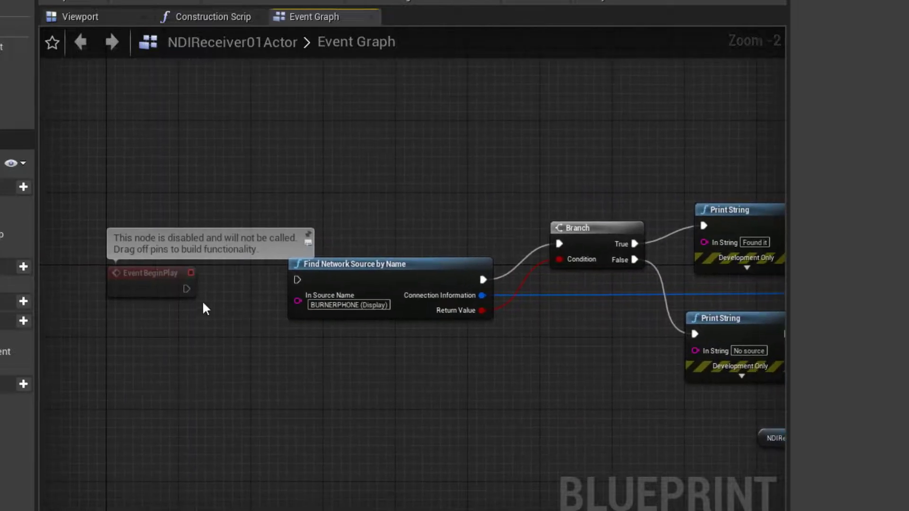
{"action": "left_click_drag", "start_coordinate": [187, 289], "coordinate": [297, 280]}
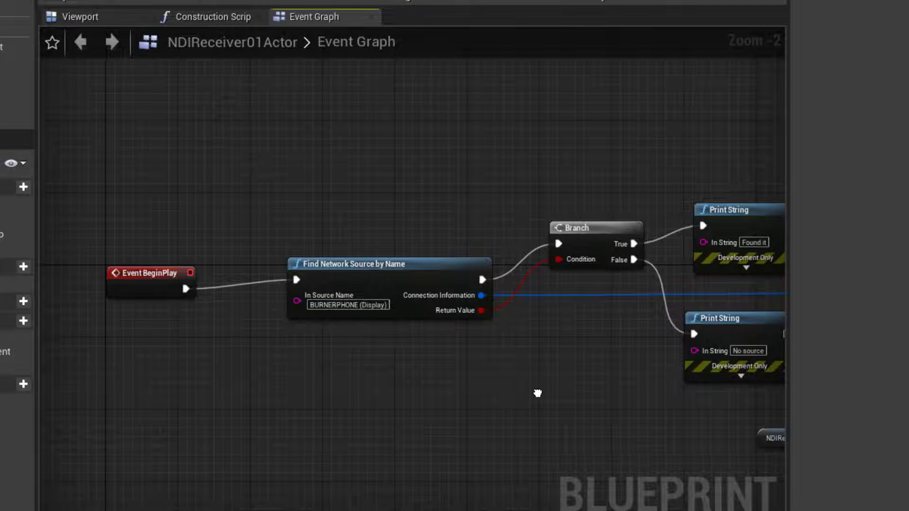
{"action": "right_click_drag", "start_coordinate": [538, 393], "coordinate": [437, 378]}
{"action": "scroll", "coordinate": [254, 392], "scroll_direction": "down", "scroll_amount": 1}
{"action": "scroll", "coordinate": [325, 398], "scroll_direction": "down", "scroll_amount": 1}
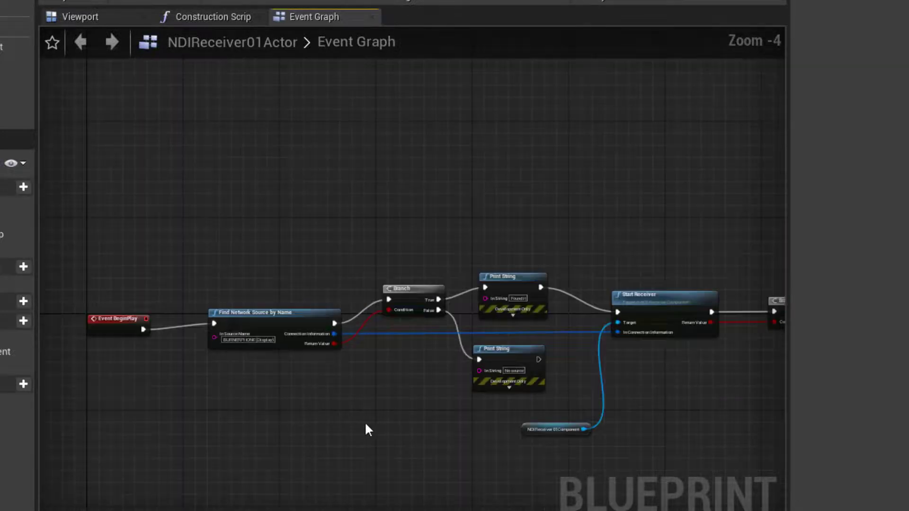
{"action": "scroll", "coordinate": [366, 424], "scroll_direction": "down", "scroll_amount": 1}
{"action": "right_click_drag", "start_coordinate": [365, 428], "coordinate": [308, 398]}
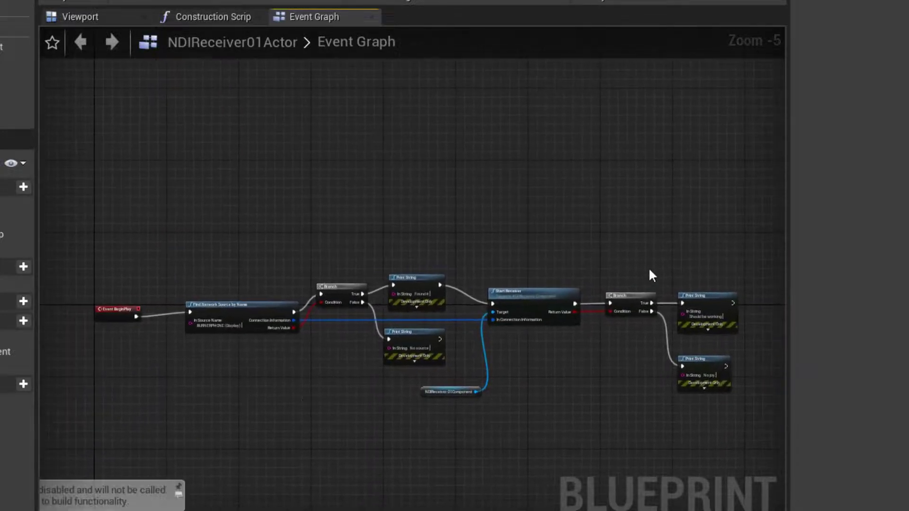
Select all receiver nodes and wrap them in a comment titled 'NDI Receievr 01 Startup'
{"action": "left_click_drag", "start_coordinate": [752, 235], "coordinate": [86, 420]}
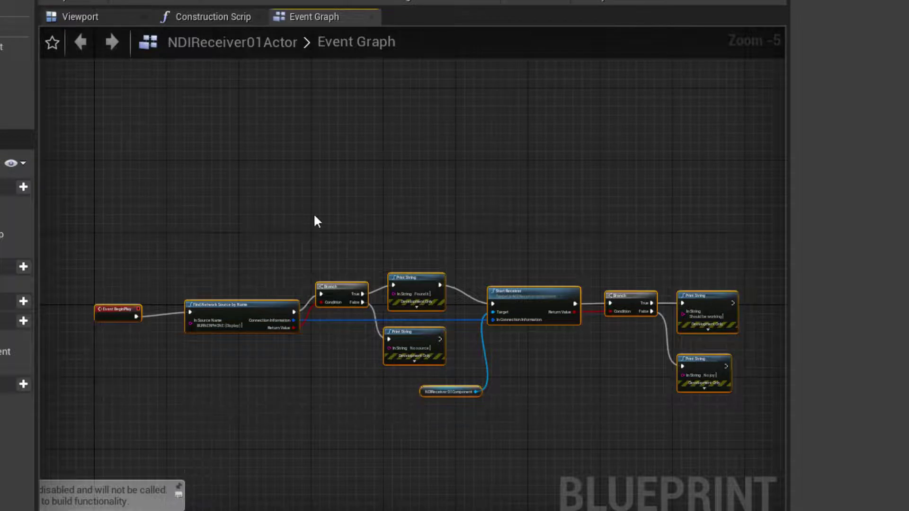
{"action": "key", "text": "c"}
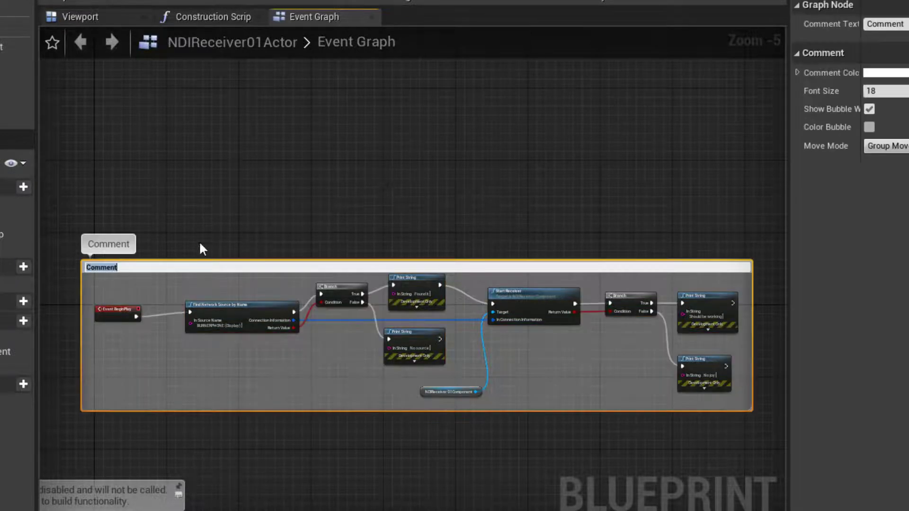
{"action": "scroll", "coordinate": [137, 267], "scroll_direction": "up", "scroll_amount": 2}
{"action": "type", "text": "NDI Receievr 01 Startup"}
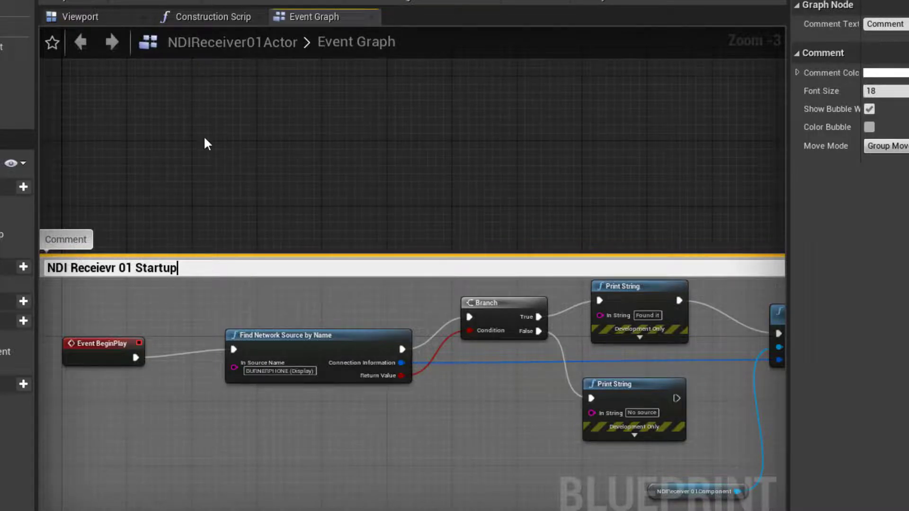
{"action": "left_click", "coordinate": [244, 225]}
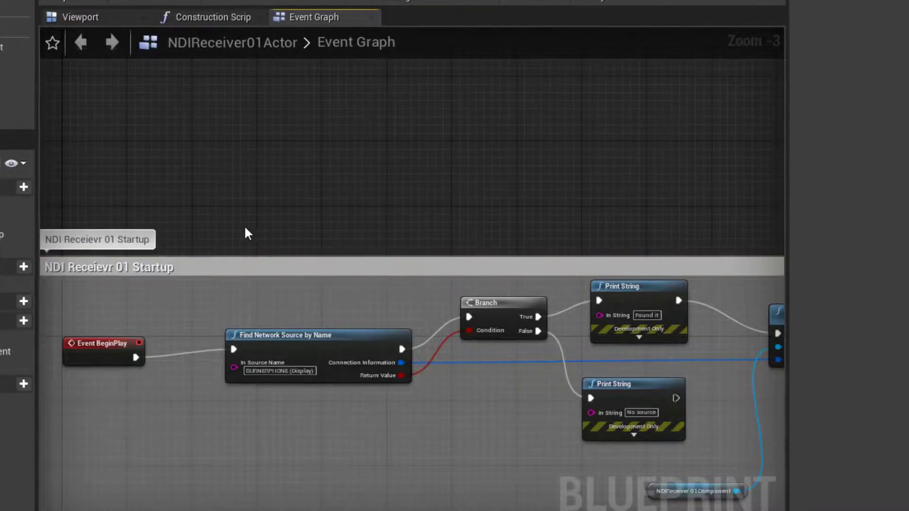
{"action": "scroll", "coordinate": [244, 225], "scroll_direction": "down", "scroll_amount": 2}
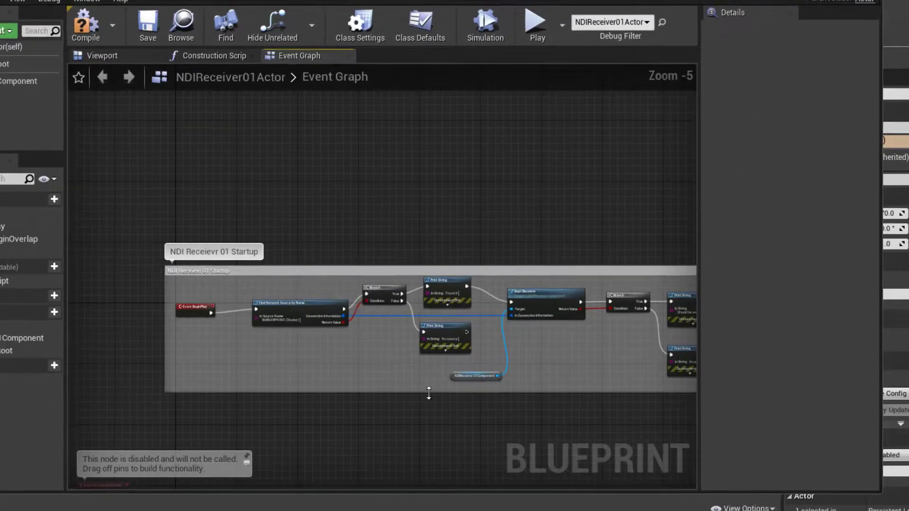
Compile the receiver Blueprint and start a Play-in-Editor test of the level
{"action": "right_click_drag", "start_coordinate": [428, 393], "coordinate": [363, 370]}
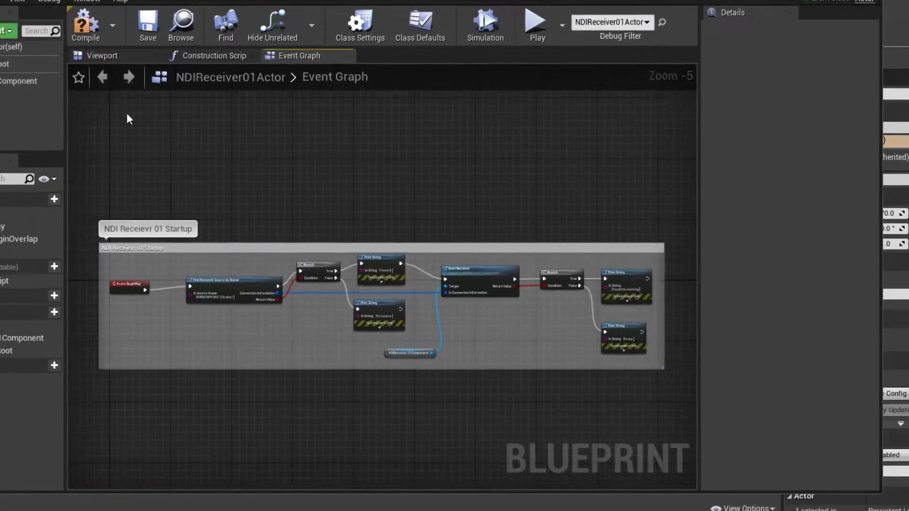
{"action": "left_click", "coordinate": [81, 36]}
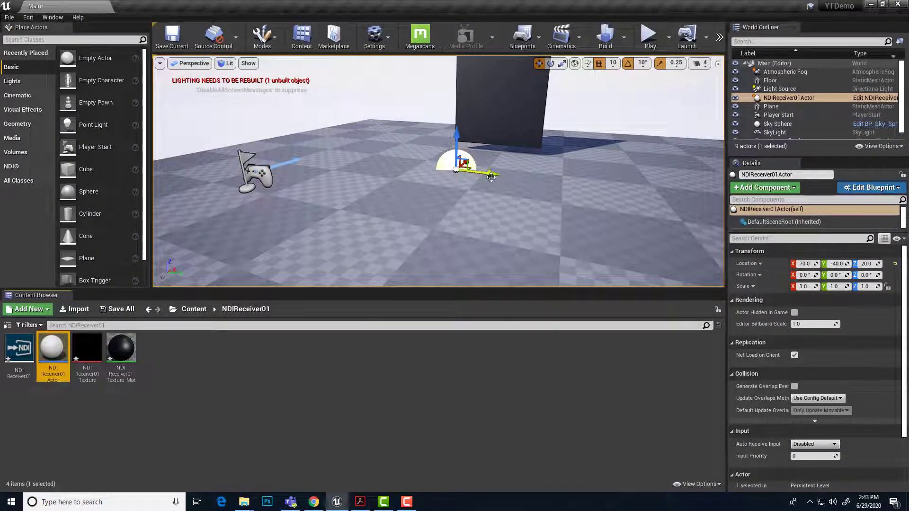
{"action": "left_click", "coordinate": [649, 37]}
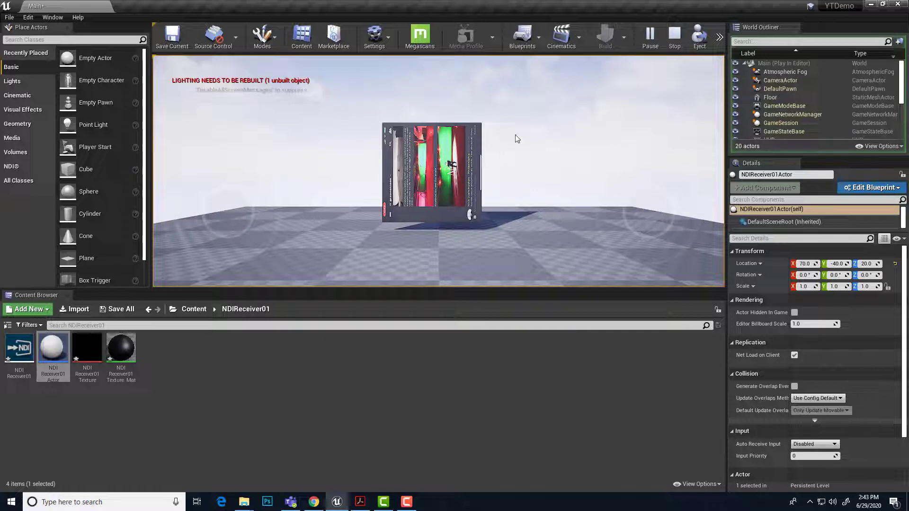
Stop the test play and rotate the video plane upright into portrait orientation
{"action": "left_click", "coordinate": [675, 35]}
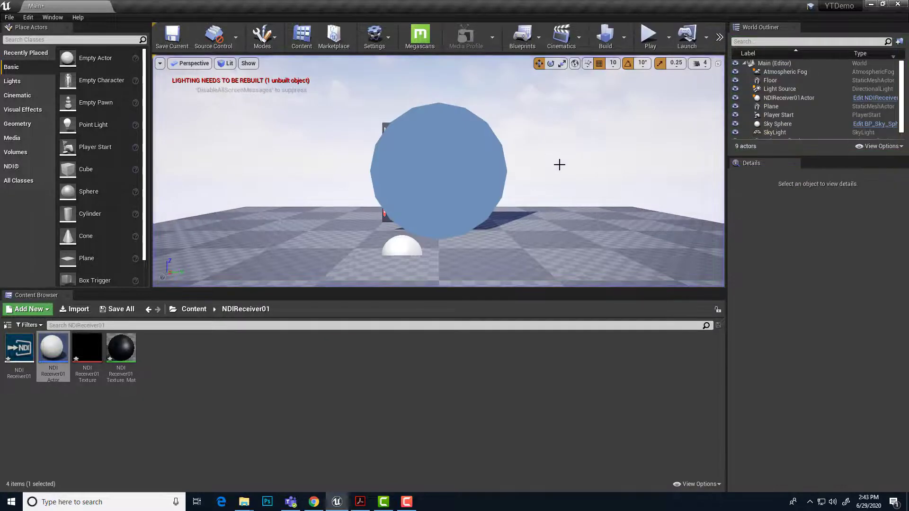
{"action": "right_click_drag", "start_coordinate": [583, 170], "coordinate": [544, 161]}
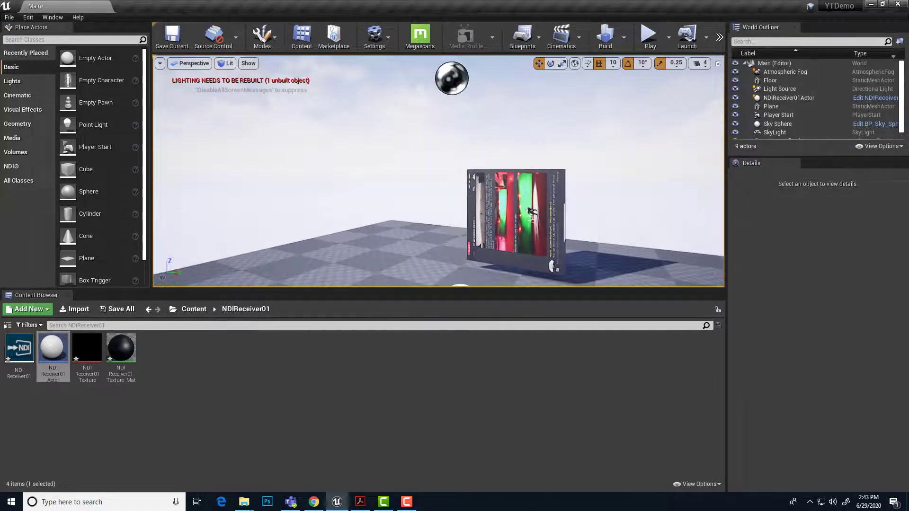
{"action": "left_click", "coordinate": [514, 210]}
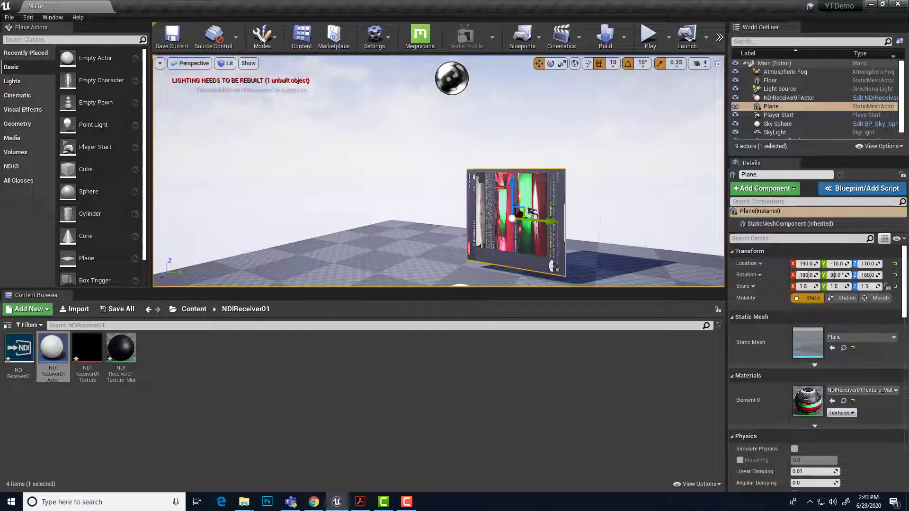
{"action": "key", "text": "e"}
{"action": "left_click_drag", "start_coordinate": [512, 168], "coordinate": [545, 182]}
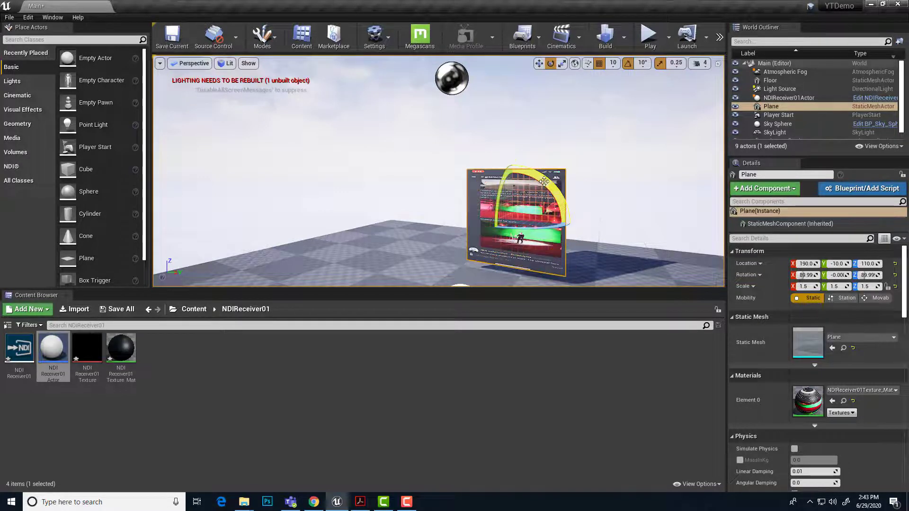
Scale the plane's X down to 0.75 and move the view closer to it
{"action": "key", "text": "r"}
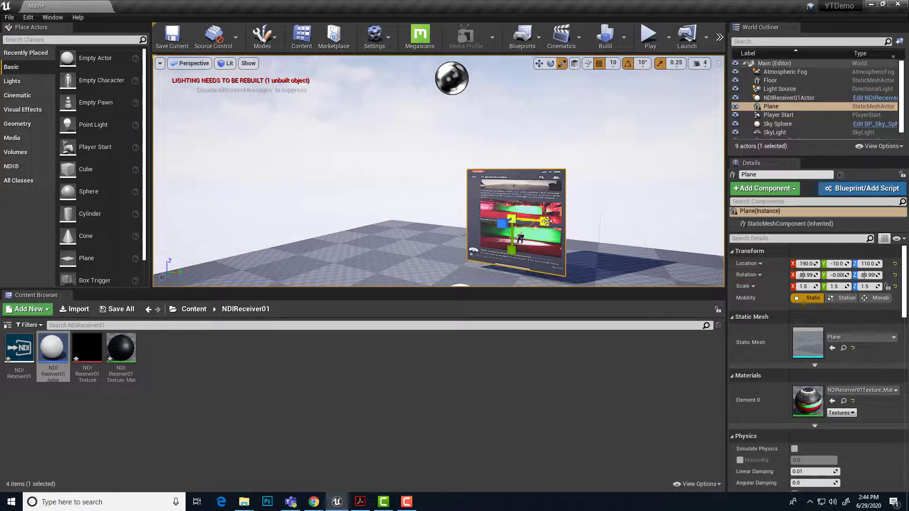
{"action": "left_click_drag", "start_coordinate": [547, 221], "coordinate": [523, 222]}
{"action": "left_click_drag", "start_coordinate": [583, 223], "coordinate": [530, 165]}
{"action": "scroll", "coordinate": [555, 166], "scroll_direction": "up", "scroll_amount": 3}
{"action": "mouse_move", "coordinate": [554, 122]}
{"action": "left_mouse_down"}
{"action": "mouse_move", "coordinate": [584, 122]}
{"action": "mouse_move", "coordinate": [554, 122]}
{"action": "left_mouse_up"}
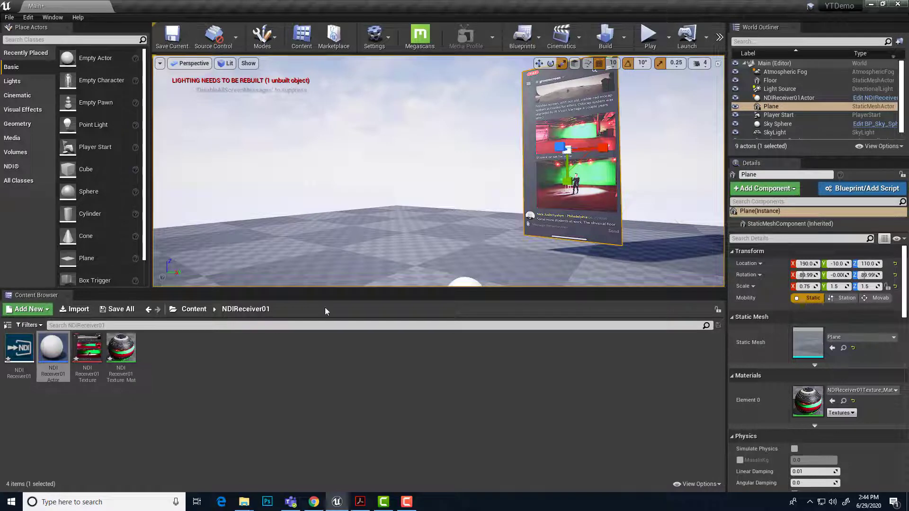
Open NDIReceiver01Texture_Mat and wire the Texture Sample's RGB into Emissive Color
{"action": "double_click", "coordinate": [121, 349]}
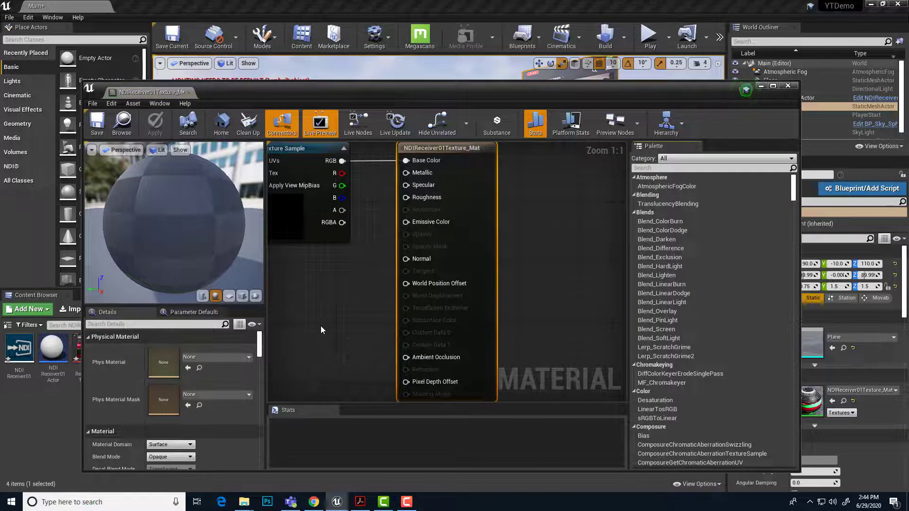
{"action": "scroll", "coordinate": [326, 316], "scroll_direction": "down", "scroll_amount": 1}
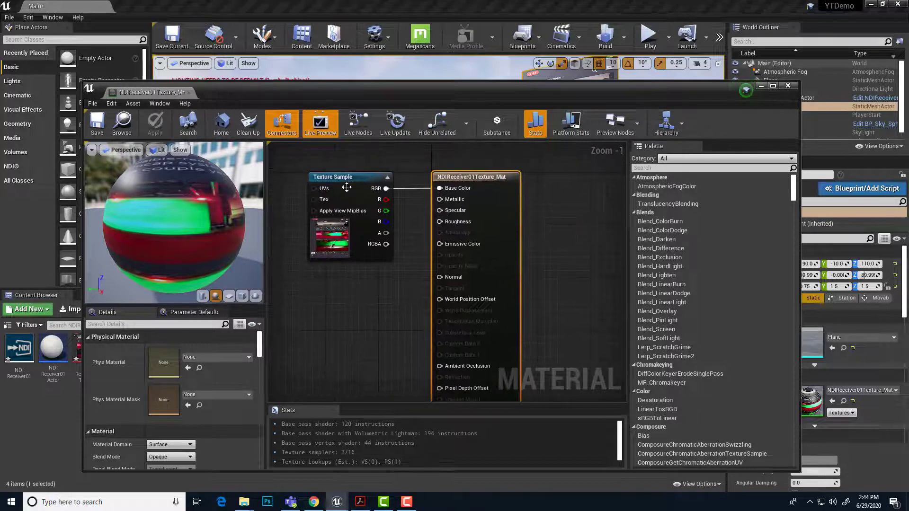
{"action": "left_click", "coordinate": [320, 182]}
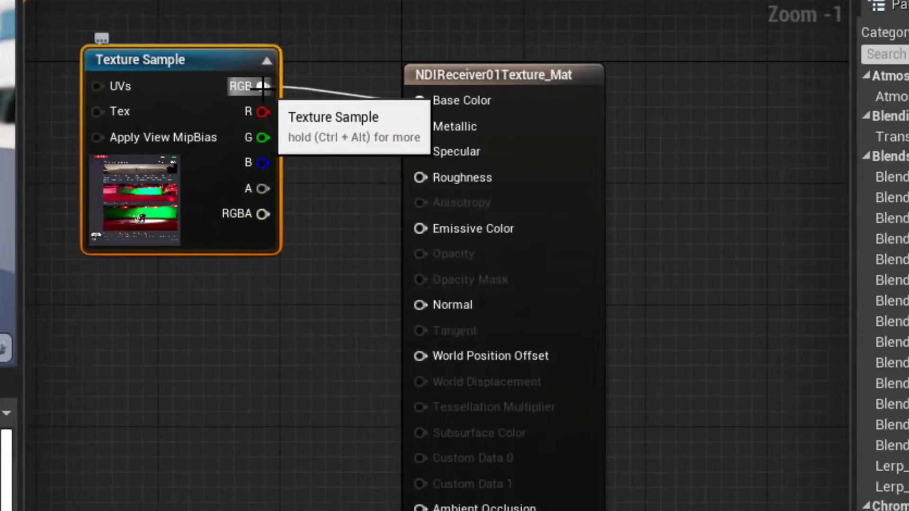
{"action": "left_click_drag", "start_coordinate": [317, 134], "coordinate": [419, 230]}
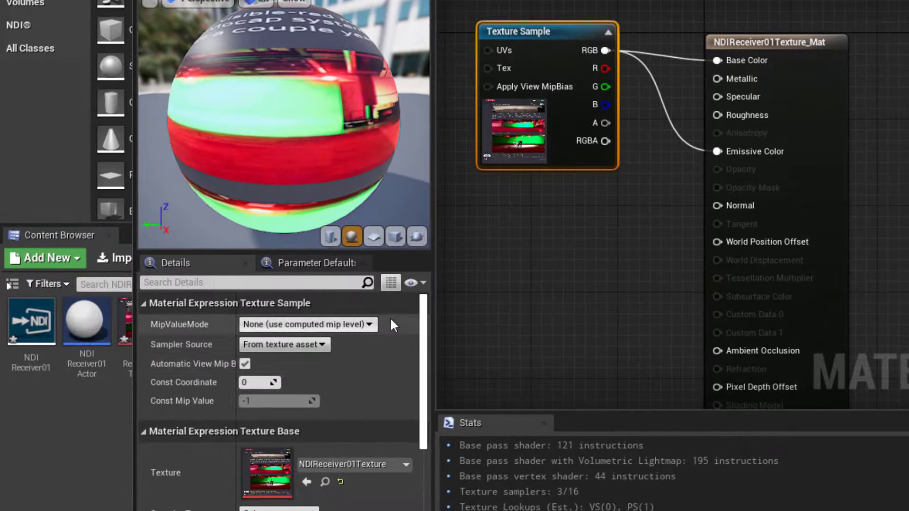
{"action": "scroll", "coordinate": [421, 314], "scroll_direction": "down", "scroll_amount": 3}
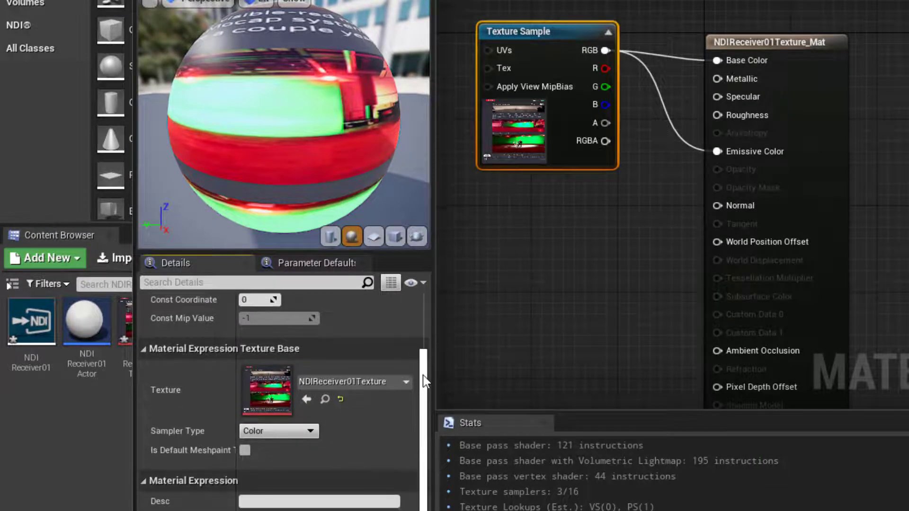
{"action": "scroll", "coordinate": [425, 369], "scroll_direction": "up", "scroll_amount": 1}
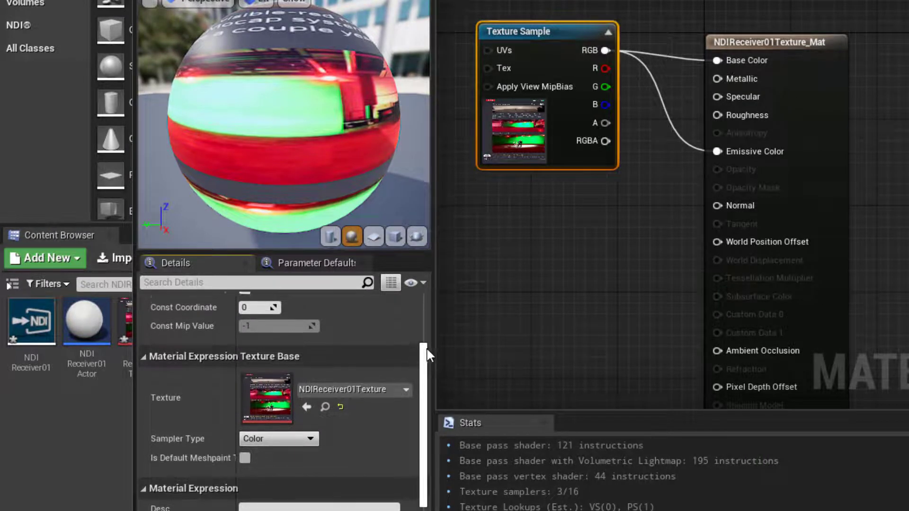
Set the material's Shading Model to Unlit
{"action": "left_click", "coordinate": [756, 41]}
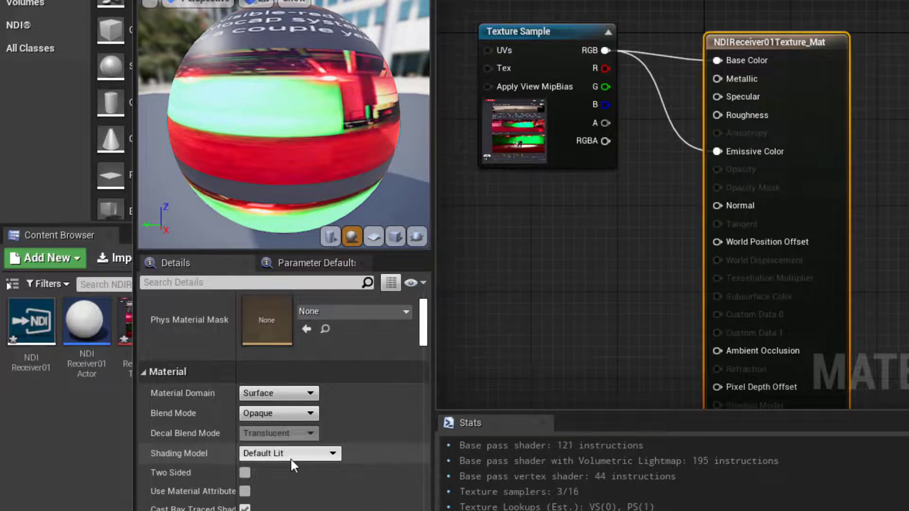
{"action": "left_click", "coordinate": [271, 455]}
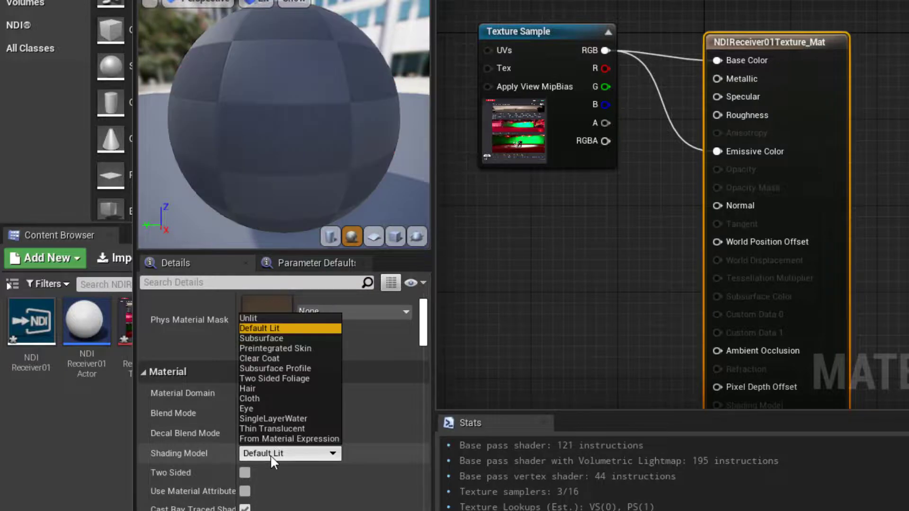
{"action": "left_click", "coordinate": [249, 317]}
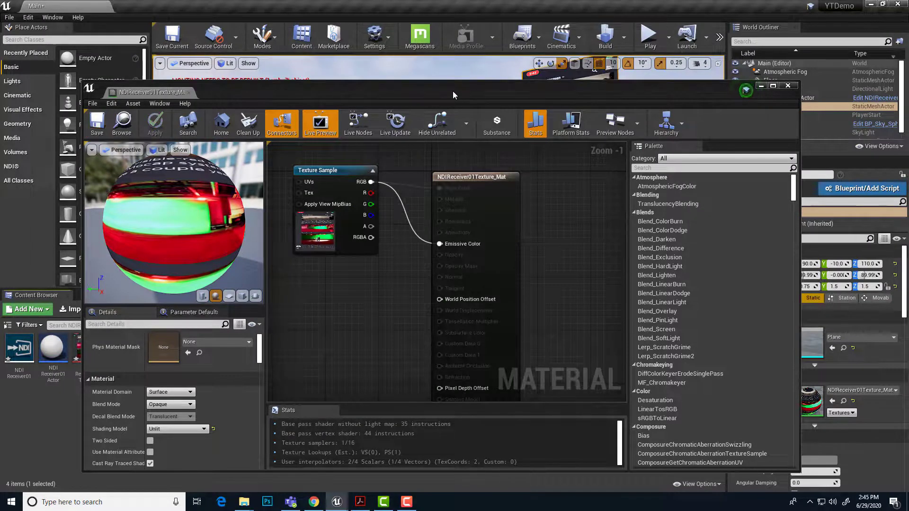
Close the Material Editor, play the level, and walk forward until the portrait plane's live iPhone feed fills the view
{"action": "left_click_drag", "start_coordinate": [453, 90], "coordinate": [465, 151]}
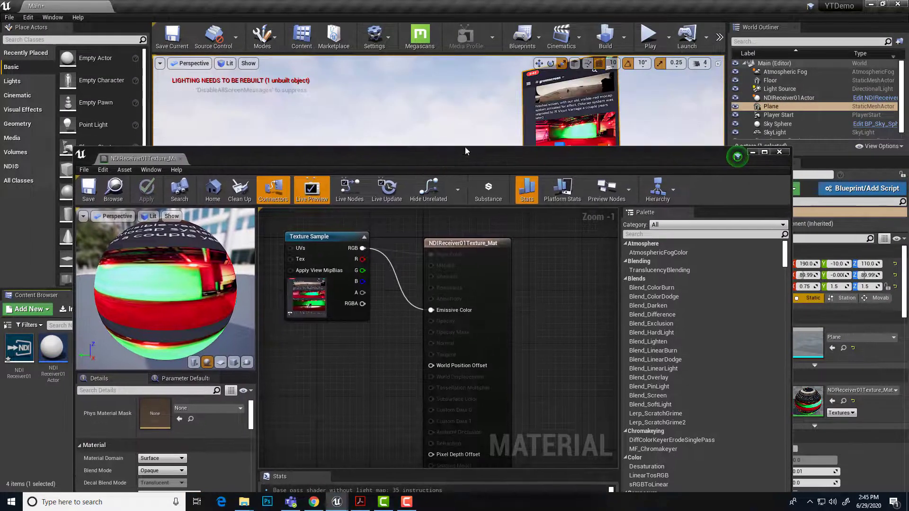
{"action": "left_click", "coordinate": [779, 151]}
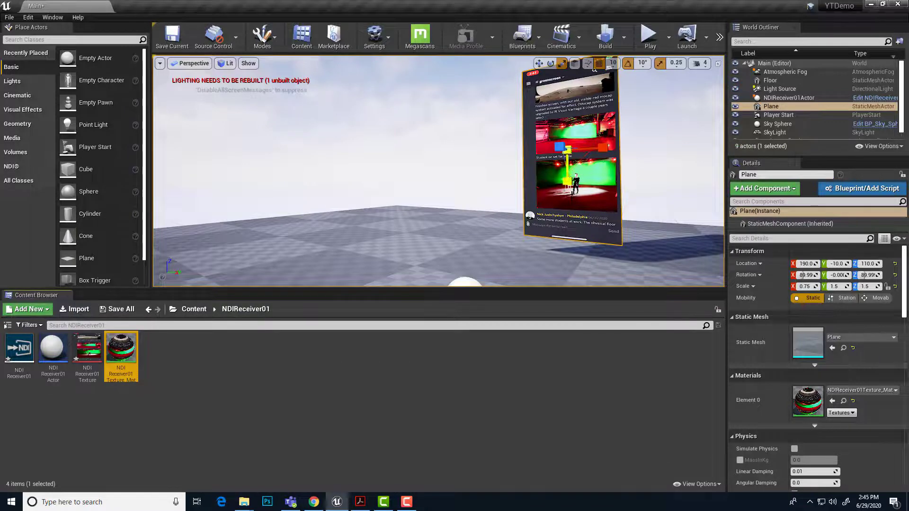
{"action": "left_click", "coordinate": [648, 35]}
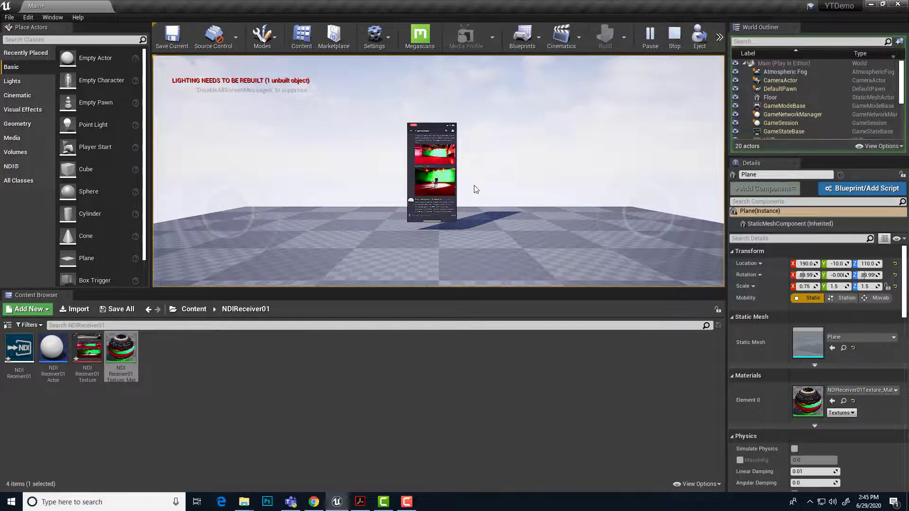
{"action": "left_click", "coordinate": [473, 185]}
{"action": "key", "text": "w"}
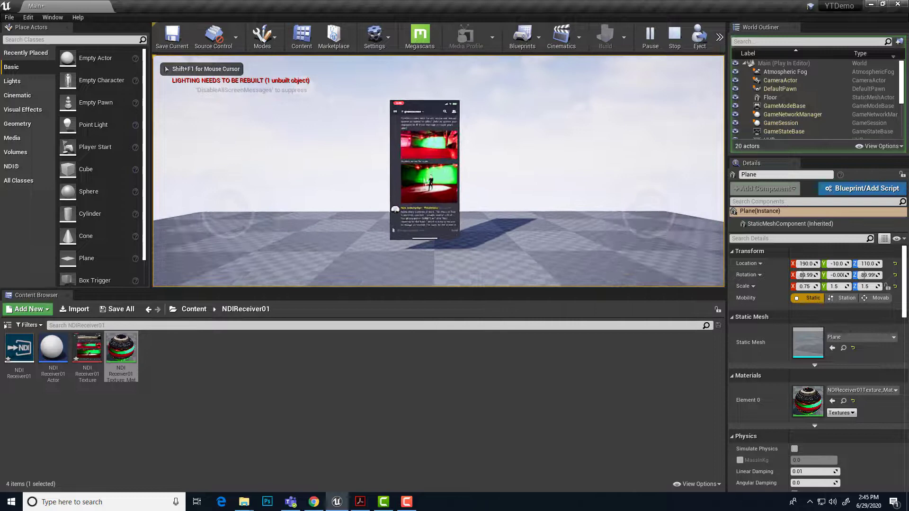
{"action": "key", "text": "w"}
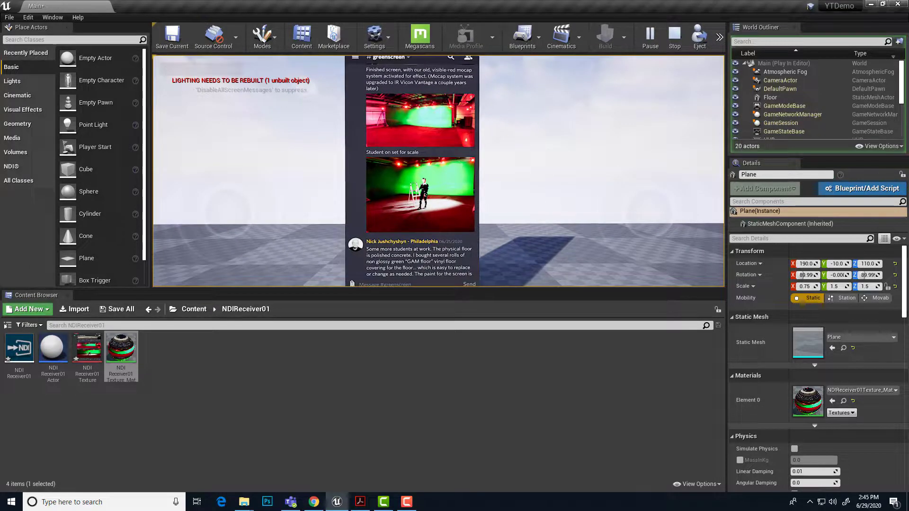